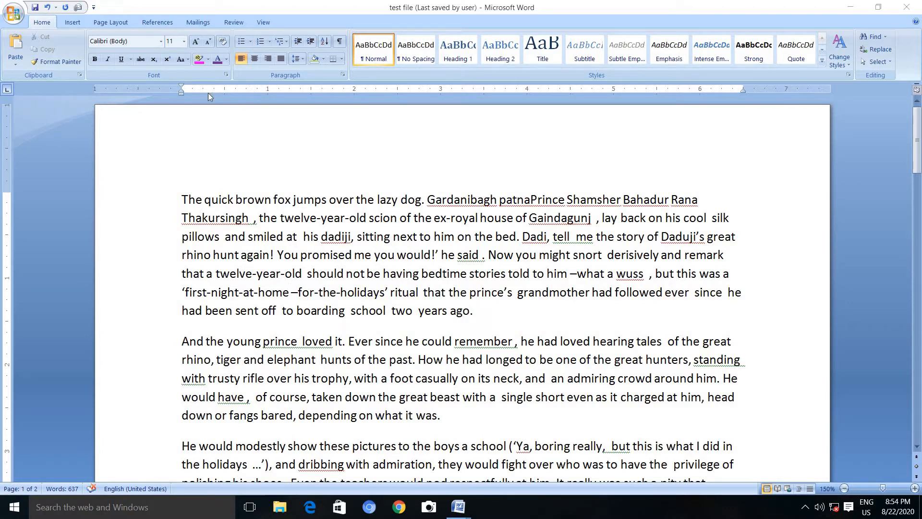
pyautogui.click(347, 272)
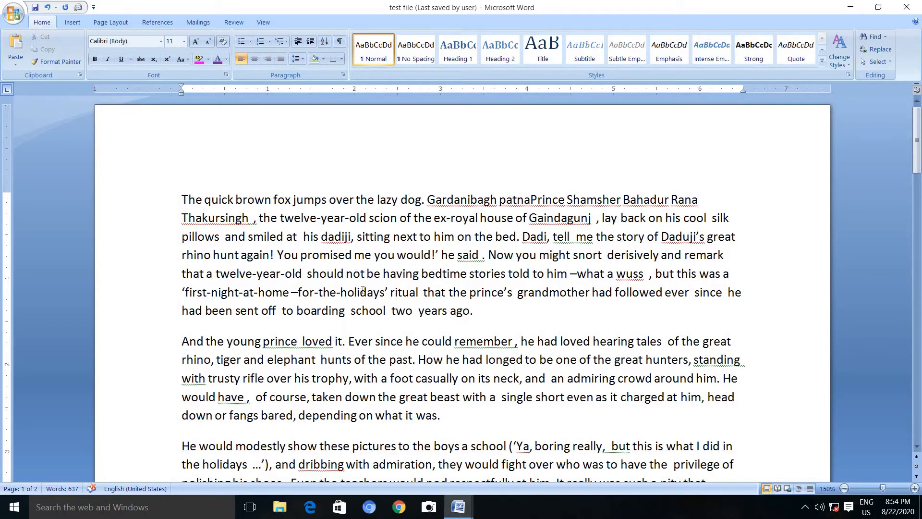
pyautogui.scroll(-3, 363, 290)
pyautogui.scroll(-3, 363, 290)
pyautogui.scroll(6, 363, 290)
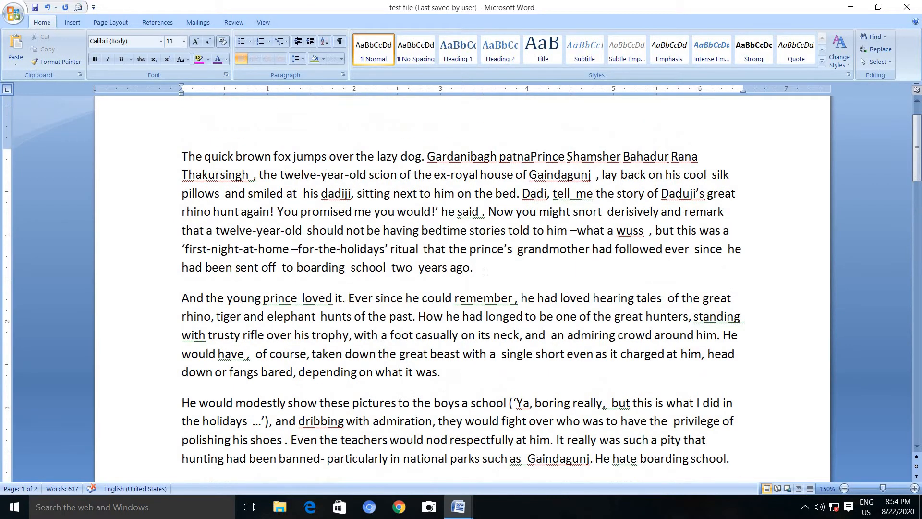
pyautogui.moveTo(486, 282); pyautogui.dragTo(484, 291)
pyautogui.click(490, 276)
pyautogui.scroll(-1, 373, 395)
# Step: Review the alignment choices in the Paragraph settings of the third paragraph and leave them without applying anything
pyautogui.click(399, 392)
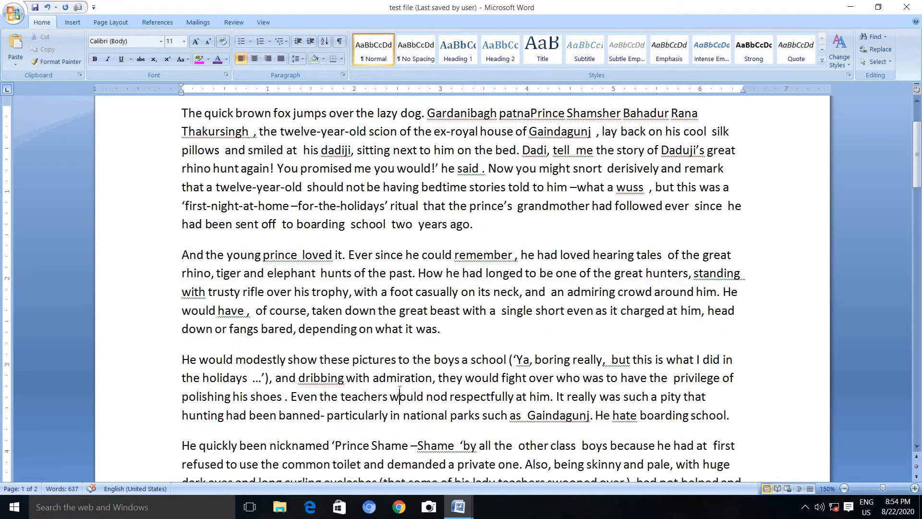
pyautogui.scroll(-3, 399, 384)
pyautogui.scroll(3, 393, 367)
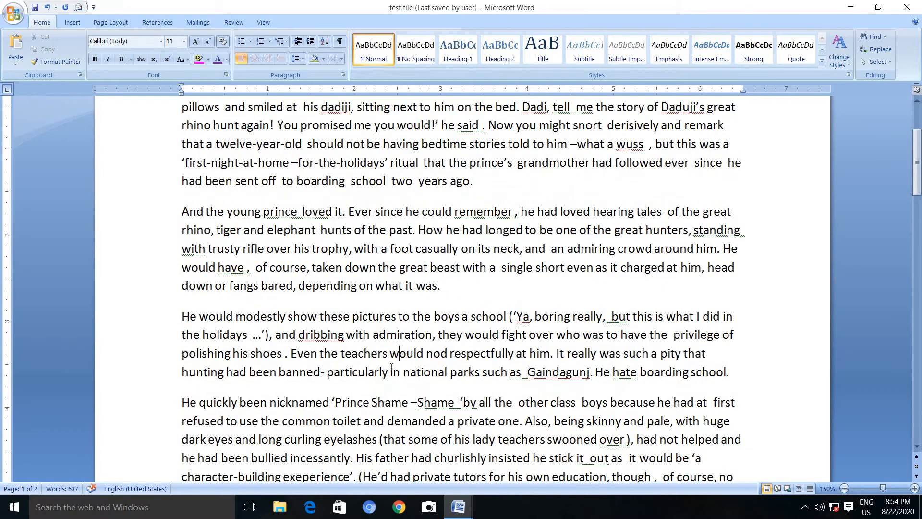
pyautogui.click(343, 75)
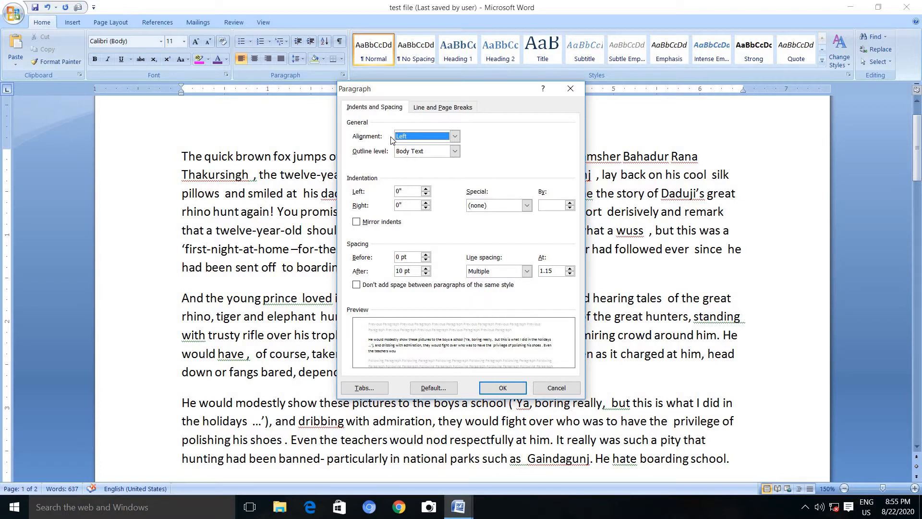
pyautogui.click(455, 136)
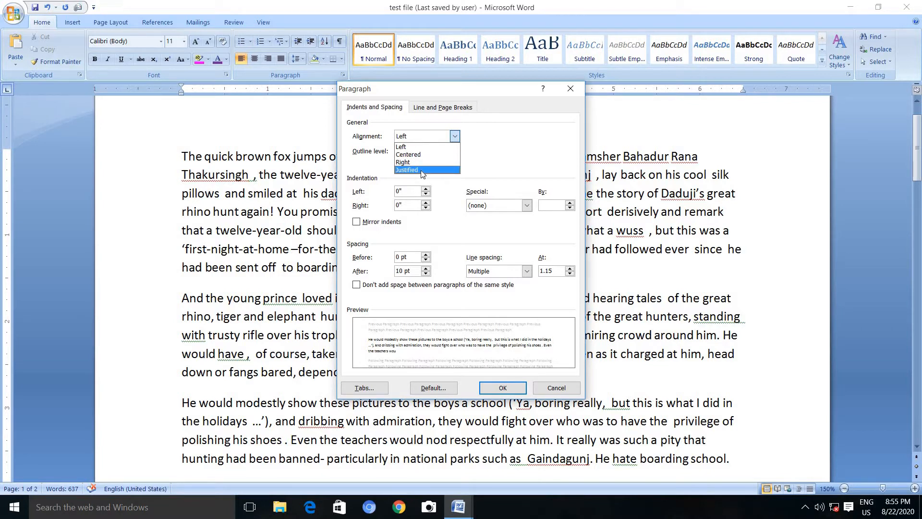
pyautogui.click(557, 388)
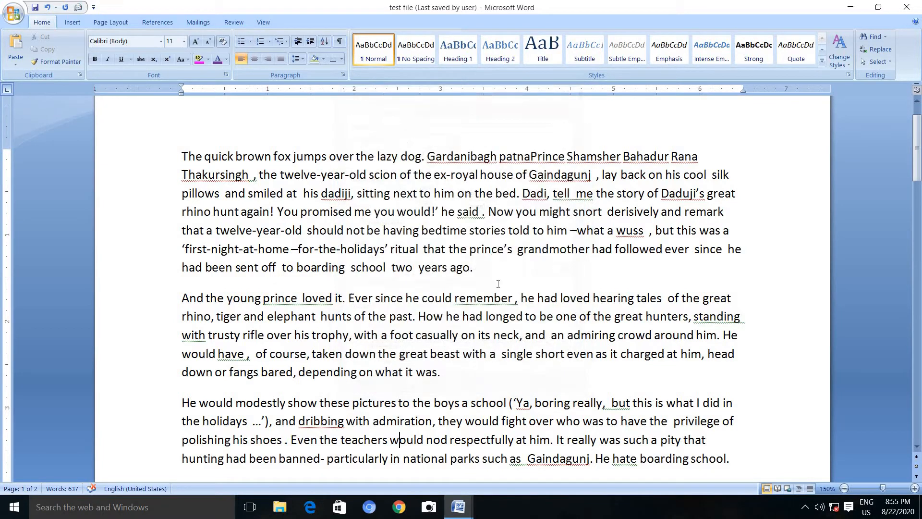
# Step: Apply Left alignment to the first paragraph through the Paragraph settings
pyautogui.click(408, 193)
pyautogui.click(342, 76)
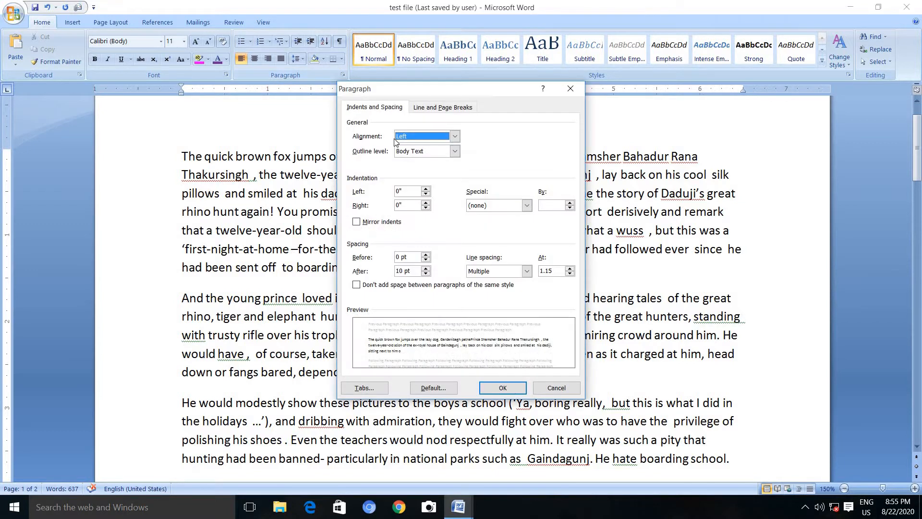
pyautogui.click(454, 139)
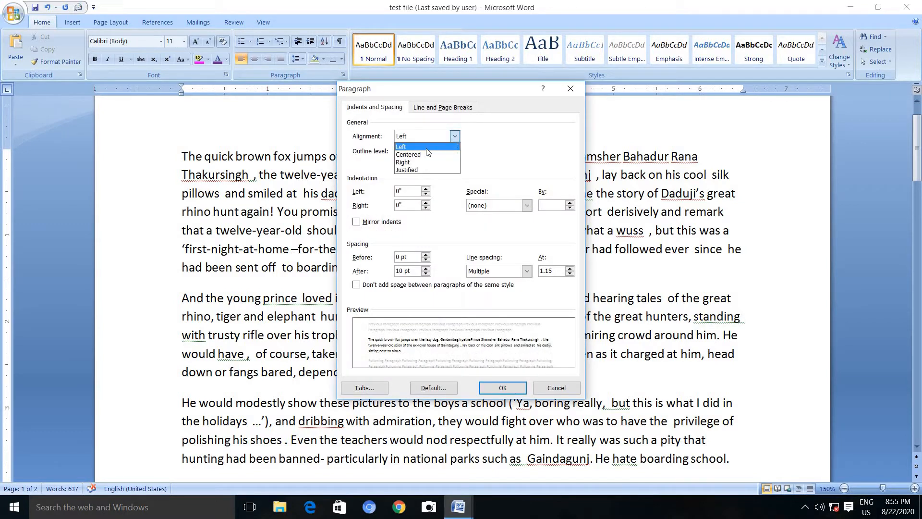
pyautogui.click(432, 143)
pyautogui.click(502, 388)
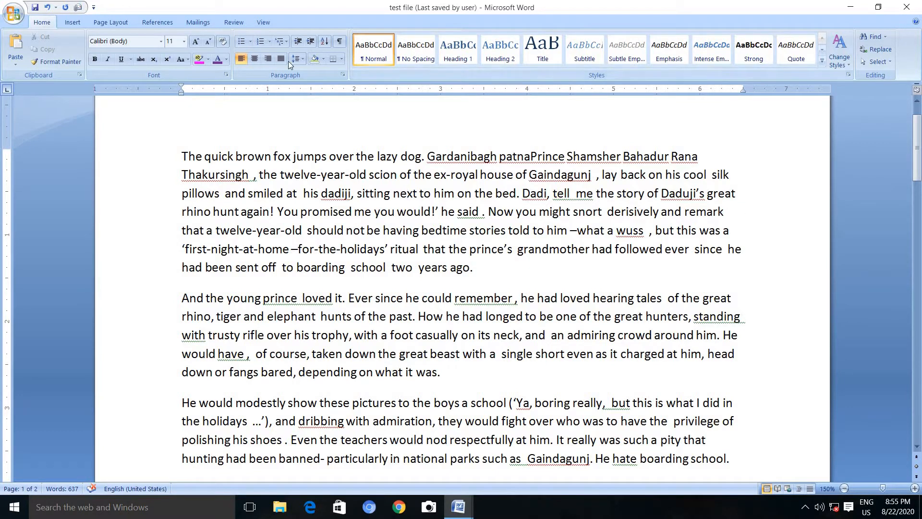
# Step: Change the first paragraph's alignment to Right in the Paragraph settings
pyautogui.click(343, 75)
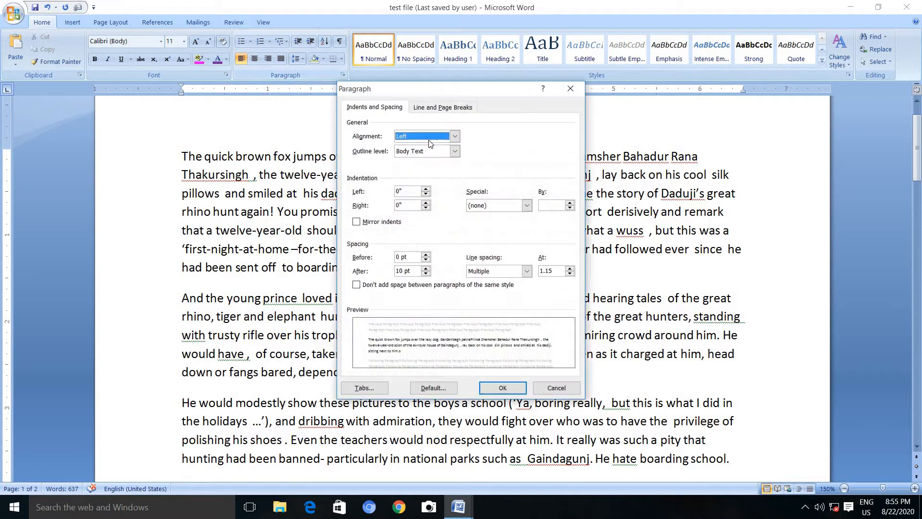
pyautogui.click(454, 136)
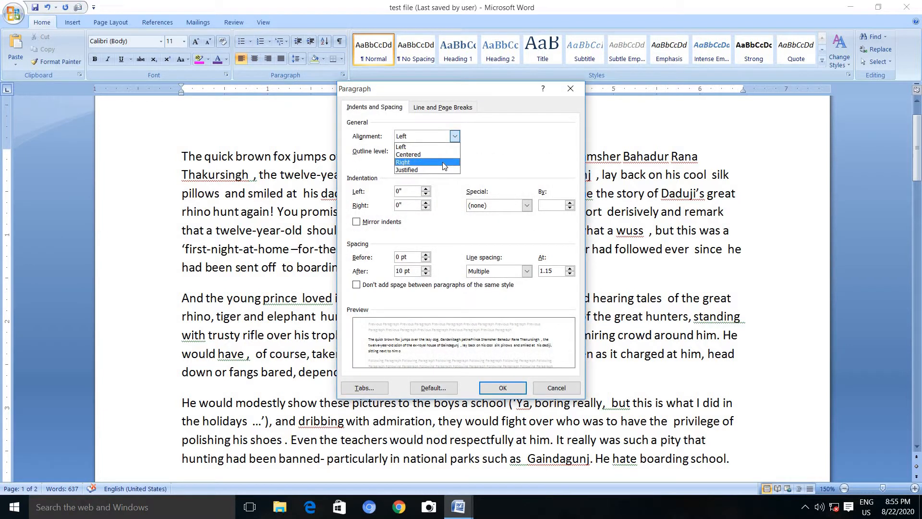
pyautogui.click(443, 162)
pyautogui.click(502, 388)
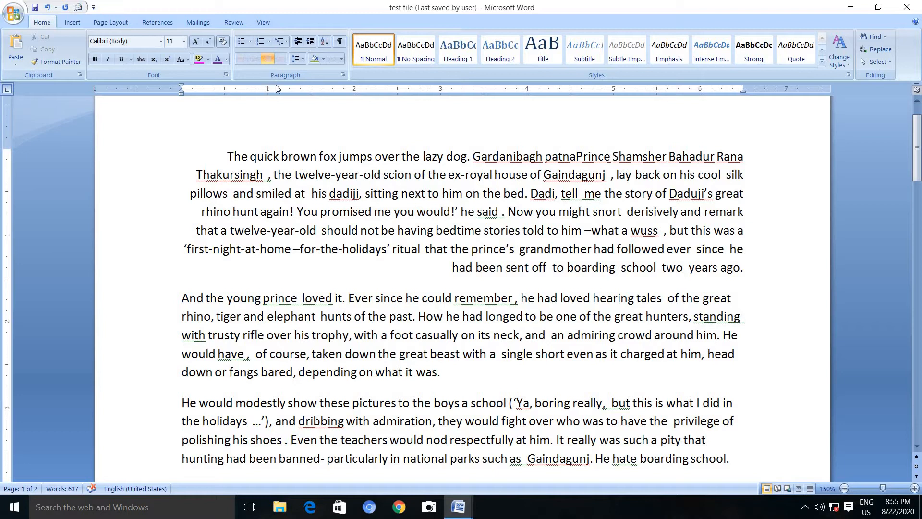
# Step: Switch the first paragraph's alignment through centered, justified, left, centered, right and justified in turn
pyautogui.click(255, 59)
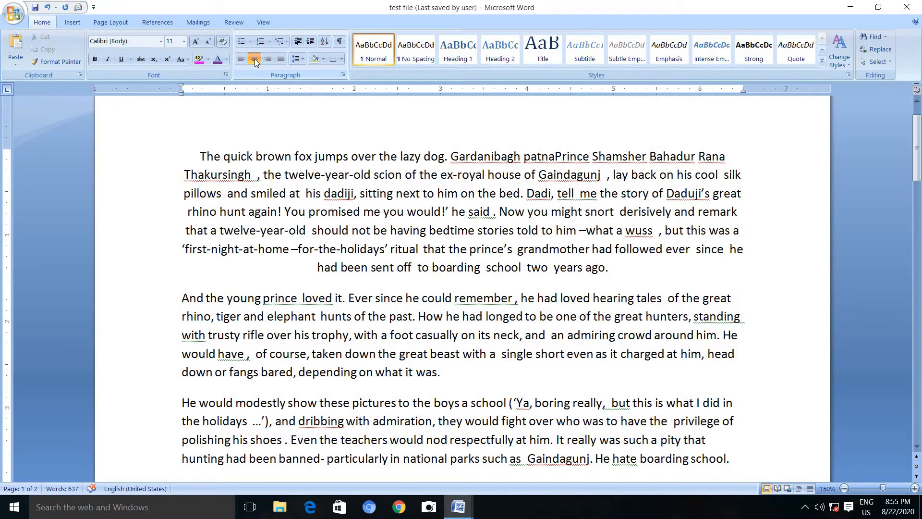
pyautogui.click(281, 59)
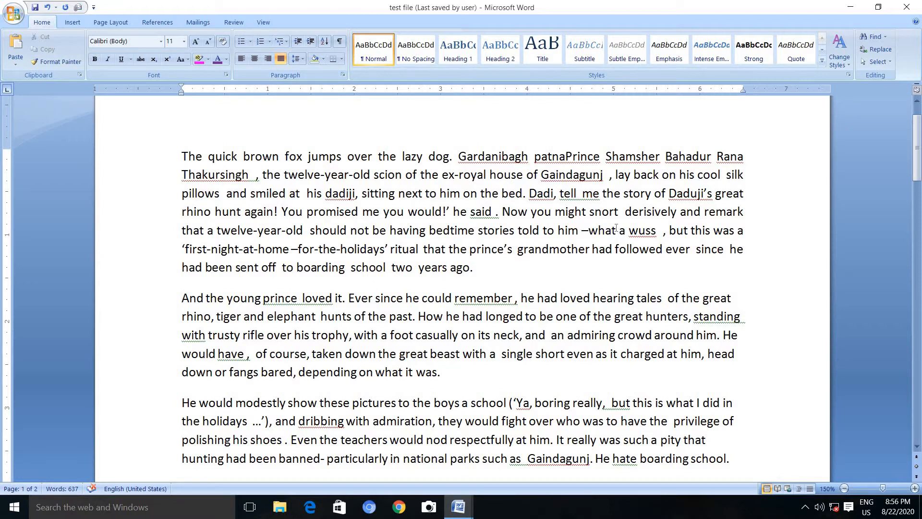
pyautogui.click(242, 60)
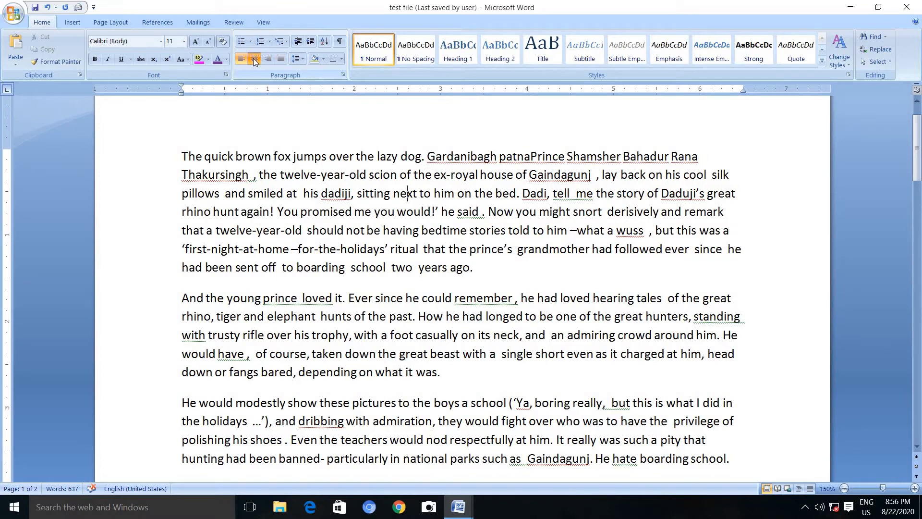
pyautogui.click(254, 59)
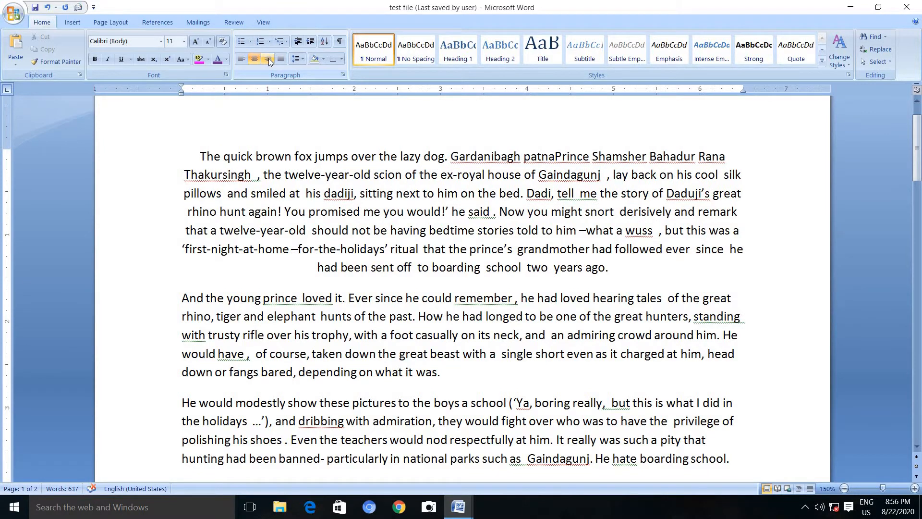
pyautogui.click(268, 58)
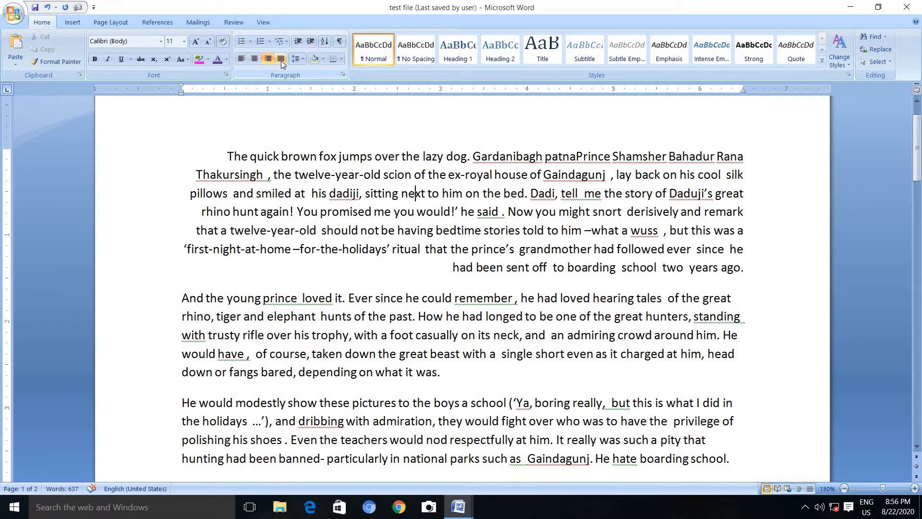
pyautogui.click(281, 59)
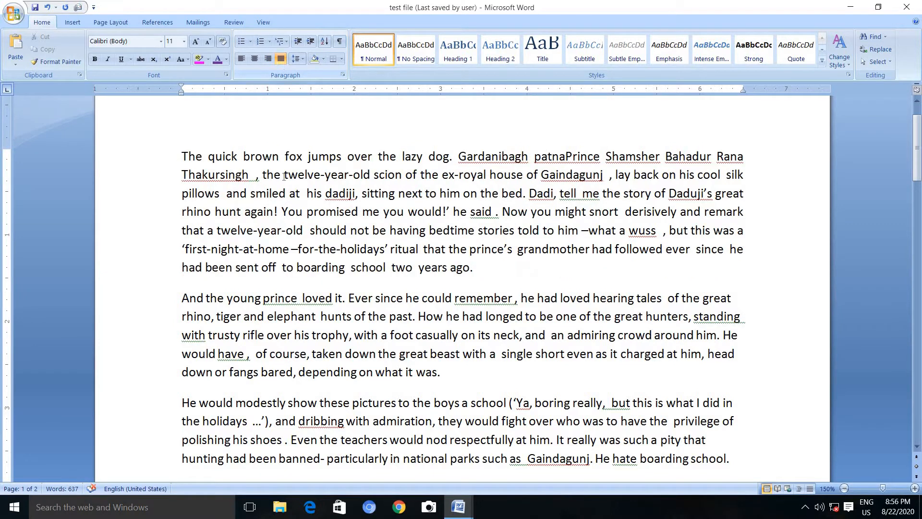
# Step: Select all the text in the document, justify it and look over the paragraphs
pyautogui.moveTo(182, 155); pyautogui.dragTo(256, 176)
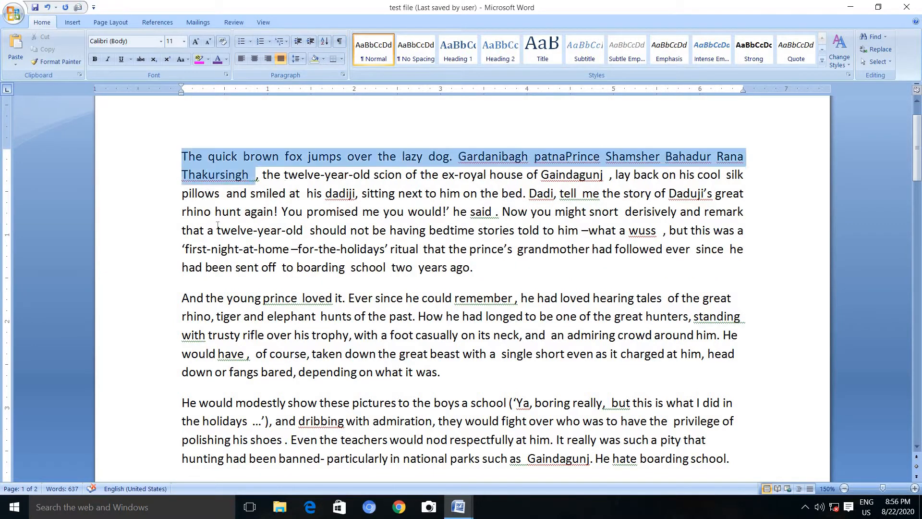
pyautogui.moveTo(218, 225); pyautogui.dragTo(695, 319)
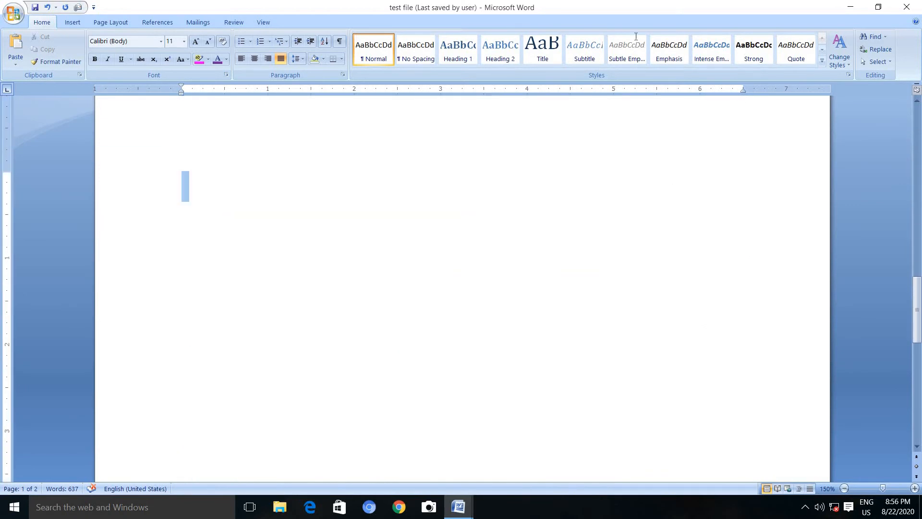
pyautogui.moveTo(636, 37); pyautogui.dragTo(661, 436)
pyautogui.scroll(2, 601, 410)
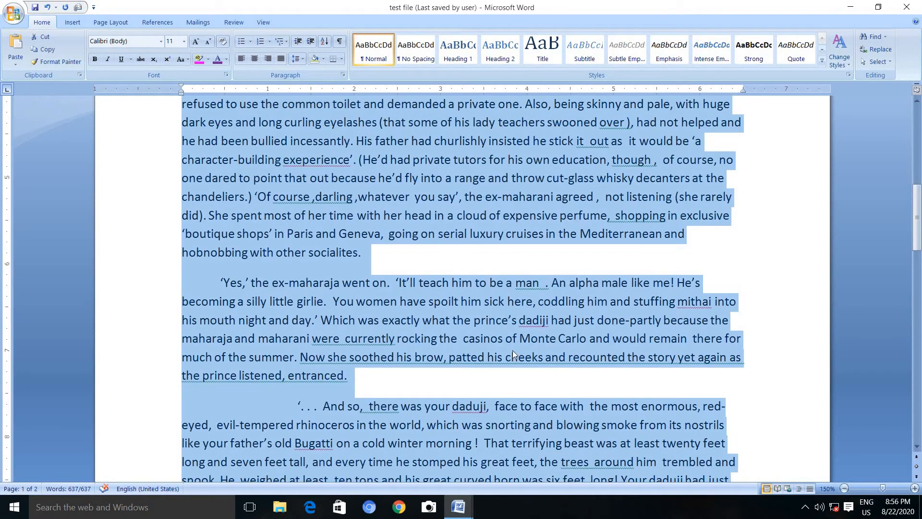
pyautogui.click(280, 59)
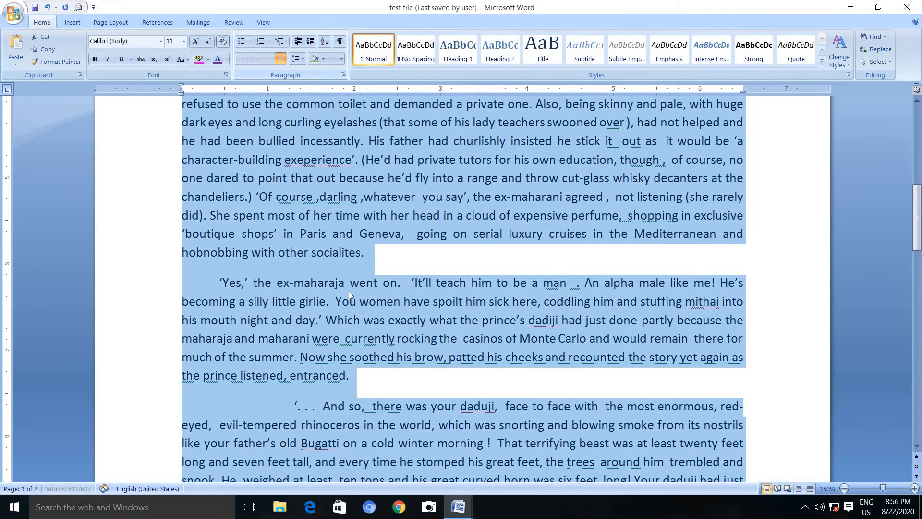
pyautogui.scroll(5, 351, 296)
pyautogui.scroll(5, 351, 297)
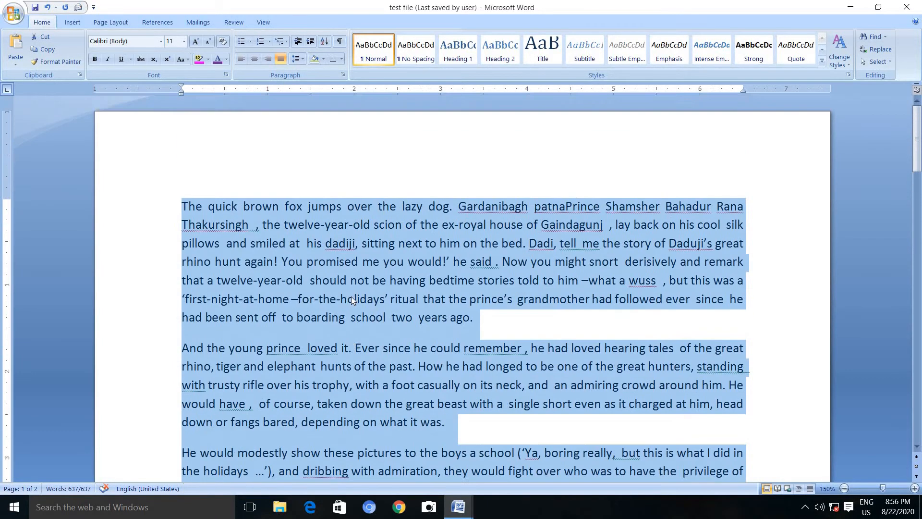
pyautogui.scroll(-3, 351, 298)
pyautogui.scroll(-12, 350, 295)
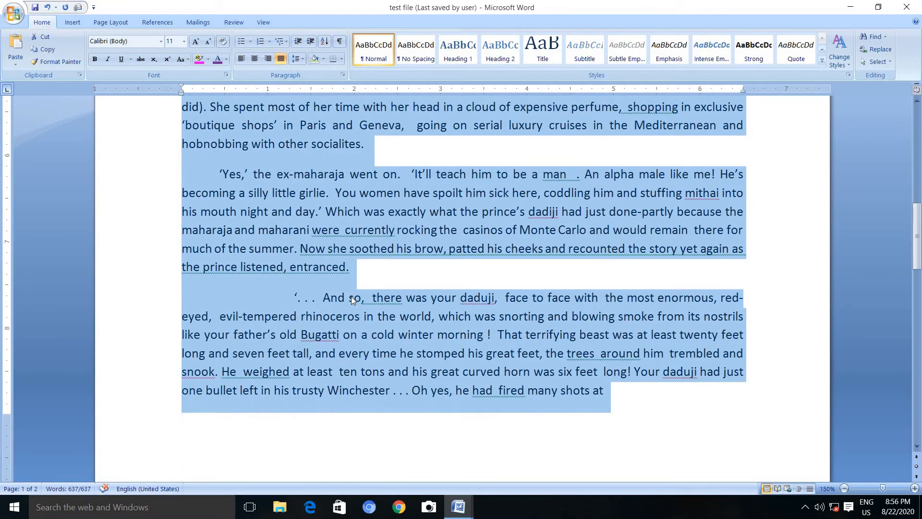
pyautogui.scroll(3, 350, 296)
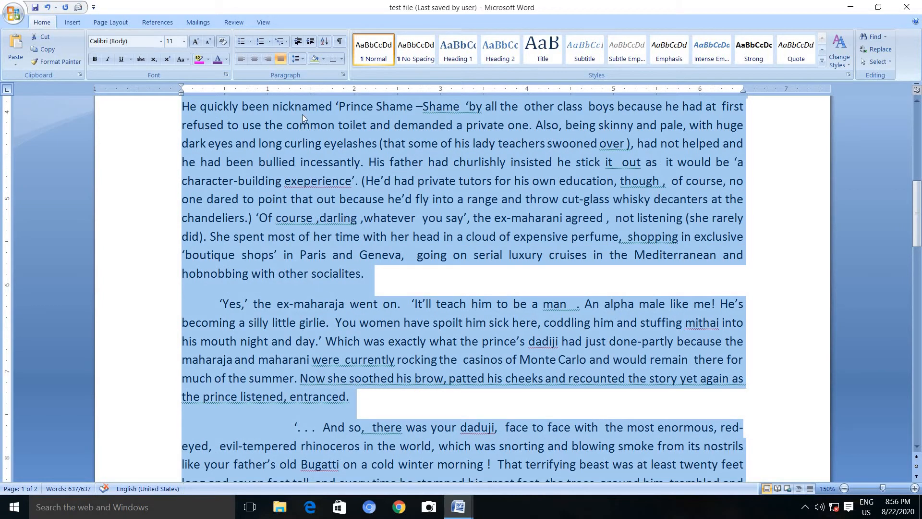
# Step: Align the entire selected document text to the left and clear the selection
pyautogui.click(241, 58)
pyautogui.click(431, 325)
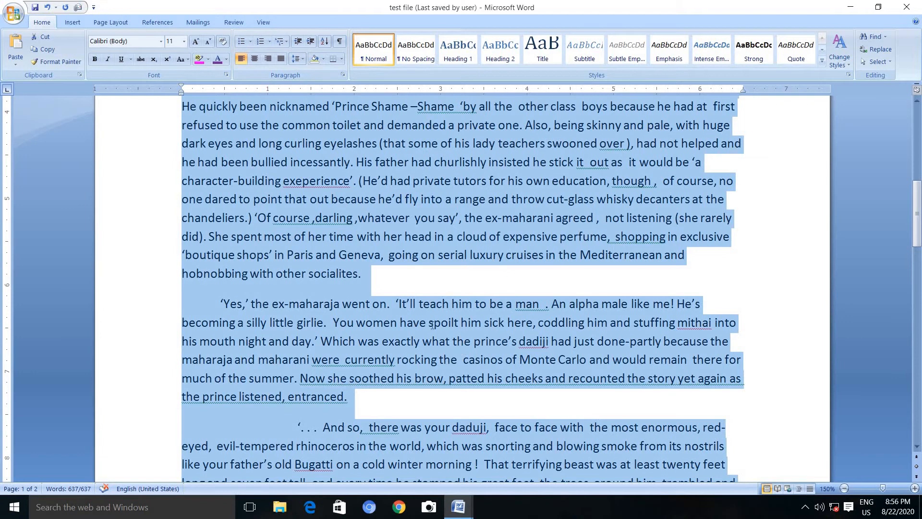
pyautogui.scroll(4, 431, 324)
pyautogui.scroll(5, 431, 325)
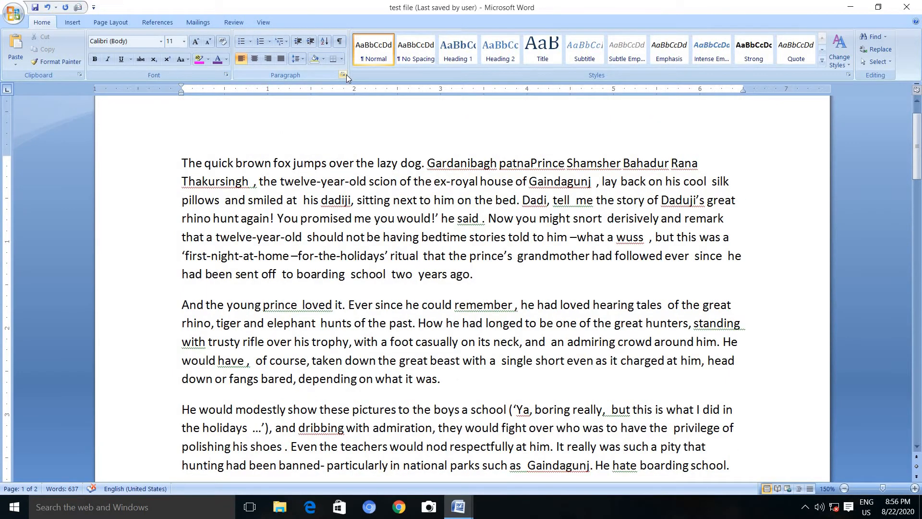
# Step: Give the first paragraph a left indentation of 0.5" in the Paragraph settings
pyautogui.click(344, 74)
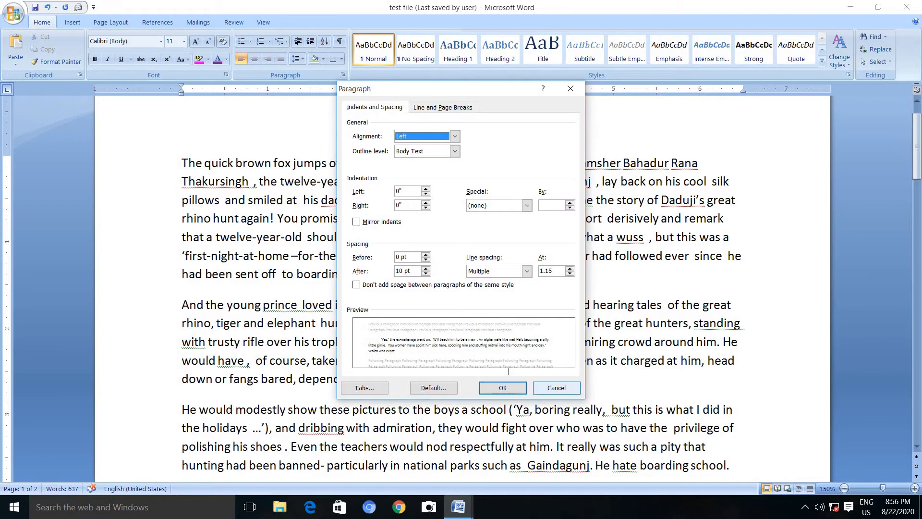
pyautogui.click(549, 387)
pyautogui.click(337, 219)
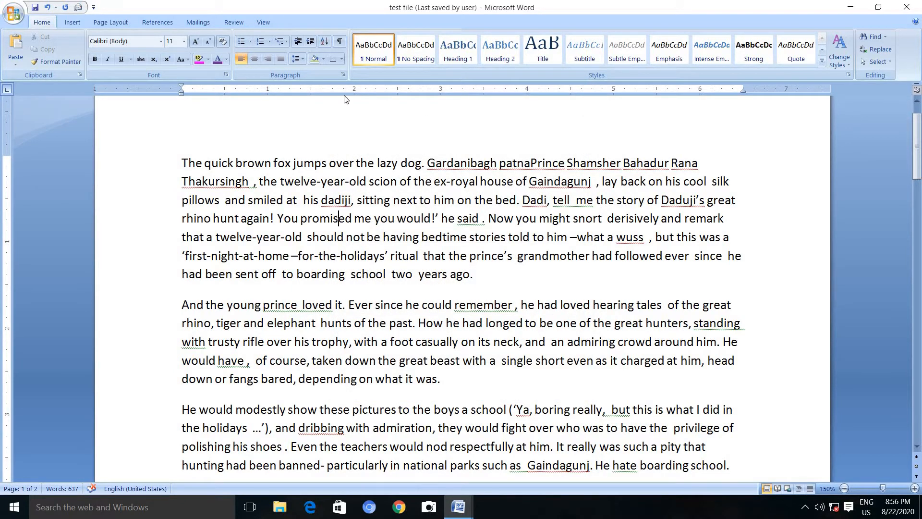
pyautogui.click(342, 75)
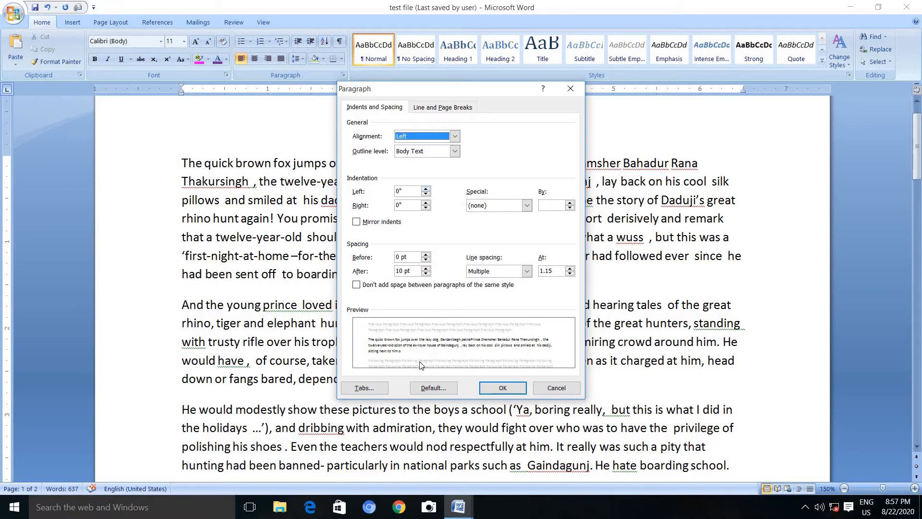
pyautogui.click(425, 189)
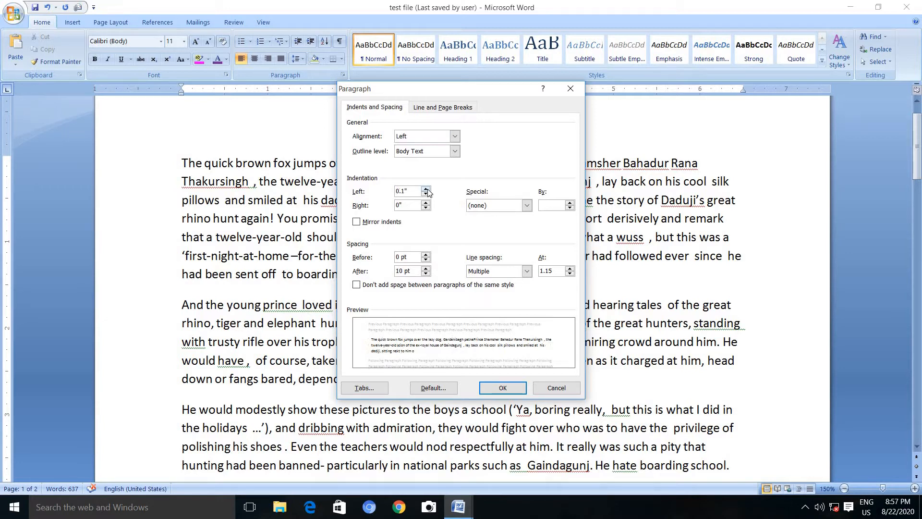
pyautogui.click(426, 189)
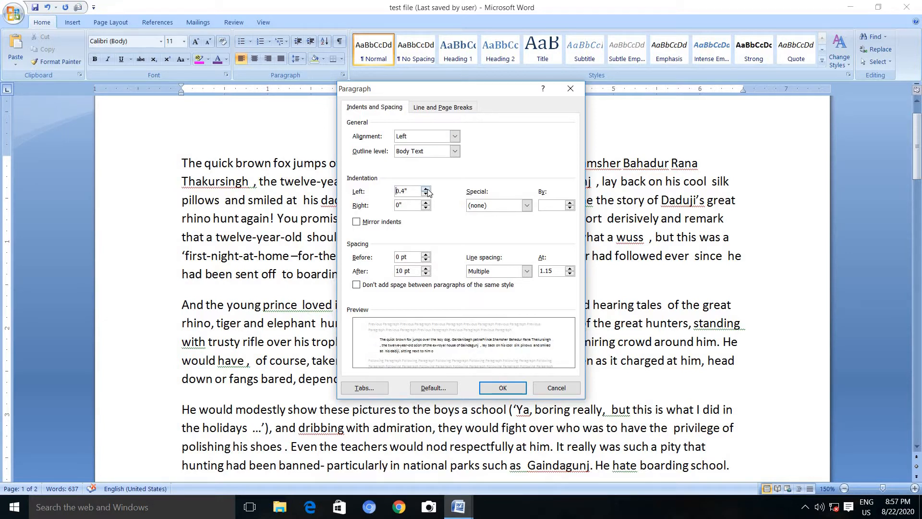
pyautogui.click(426, 189)
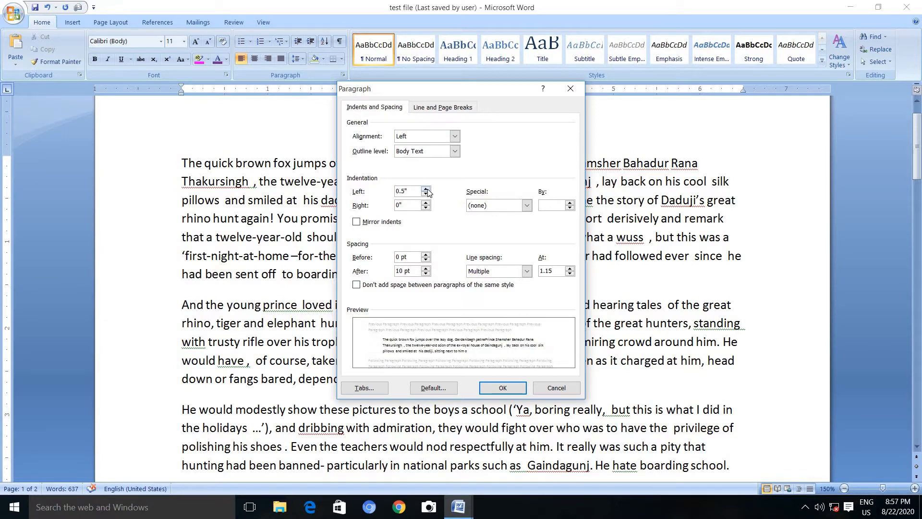
pyautogui.click(494, 390)
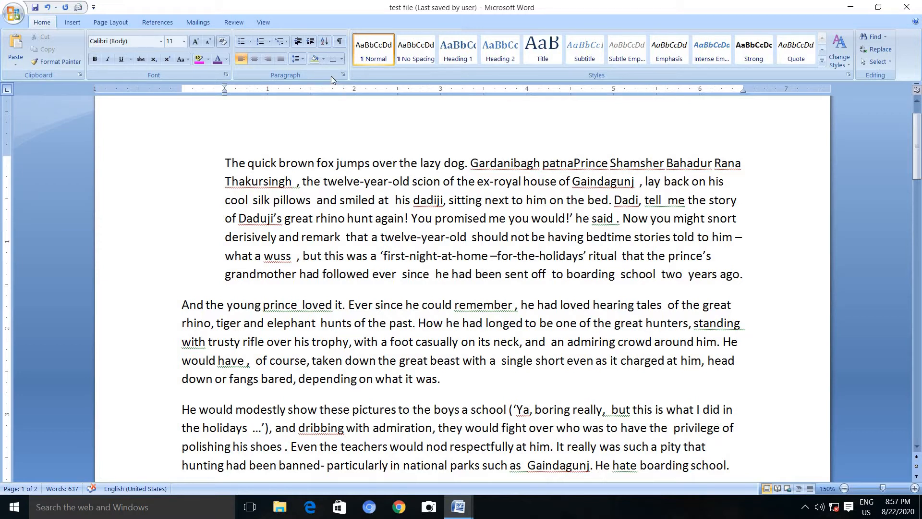
# Step: Give the first paragraph a right indentation of 1" in the Paragraph settings
pyautogui.click(343, 75)
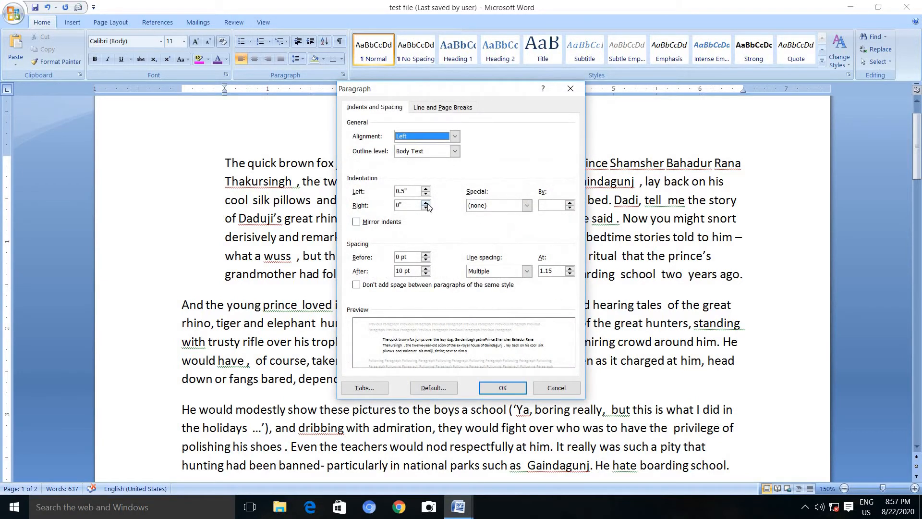
pyautogui.click(425, 203)
pyautogui.click(426, 203)
pyautogui.click(426, 202)
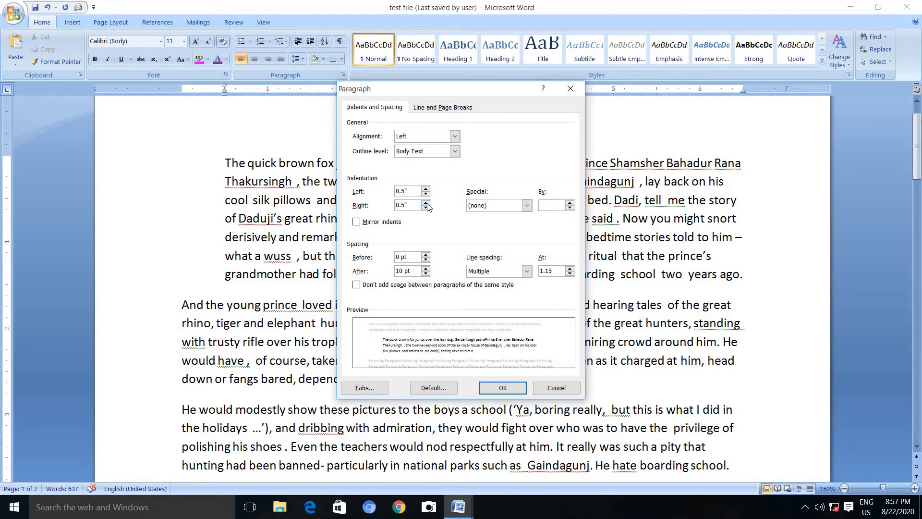
pyautogui.click(426, 203)
pyautogui.click(426, 203)
pyautogui.click(426, 203)
pyautogui.click(426, 202)
pyautogui.click(426, 202)
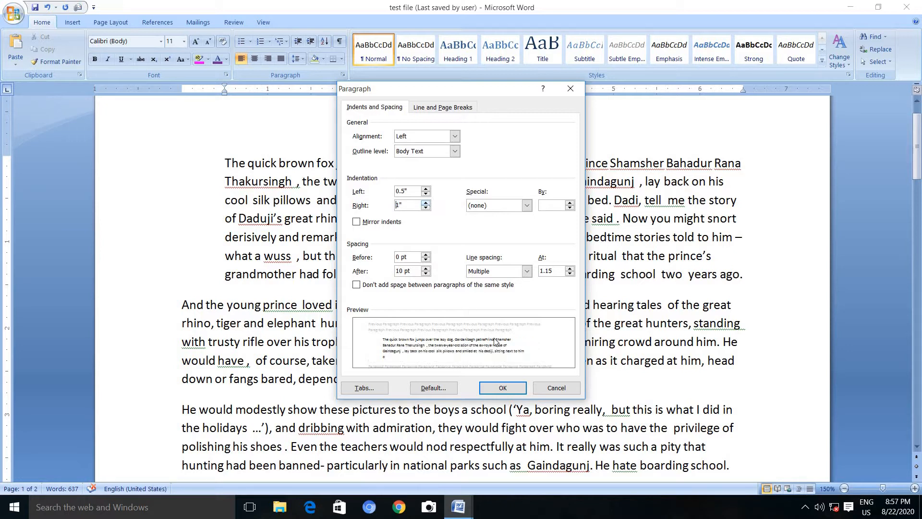
pyautogui.click(502, 388)
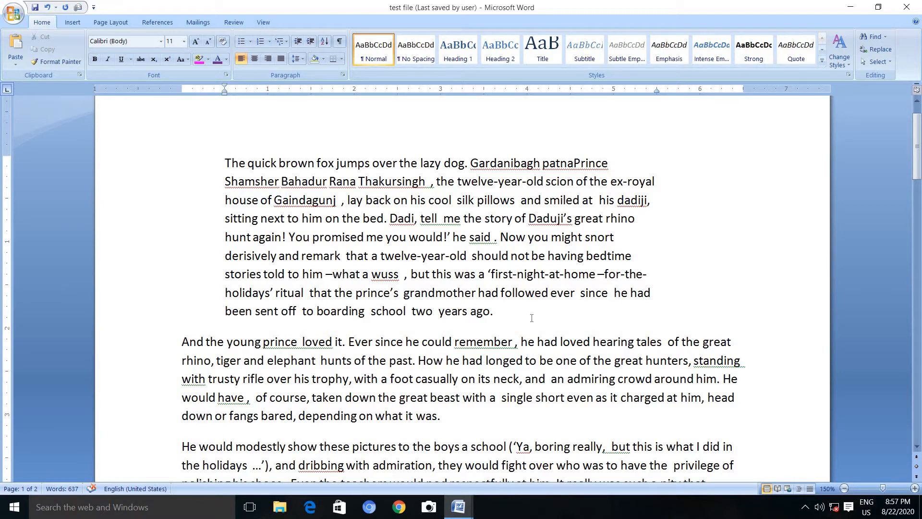
# Step: Append a line of random filler letters to the end of the first paragraph and break its long word with spaces
pyautogui.click(511, 316)
pyautogui.write('school  two  years ago. Lkflklkjlkghsdlkfhdslkhfldshflkhdslfkhdslkfhdslk')
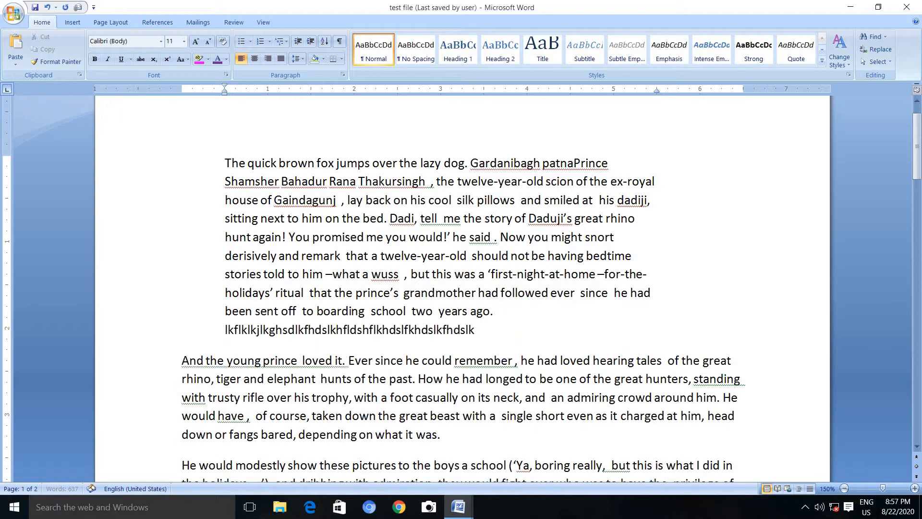
pyautogui.write('hflkdsh lkdshfl khdsl kfhdslk hfldksh flkdsh flkhds flkh')
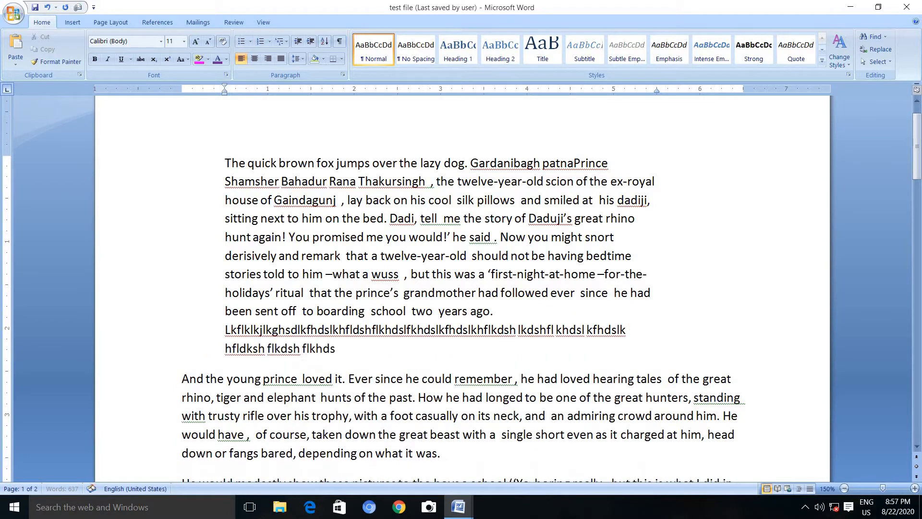
pyautogui.click(418, 329)
pyautogui.click(371, 329)
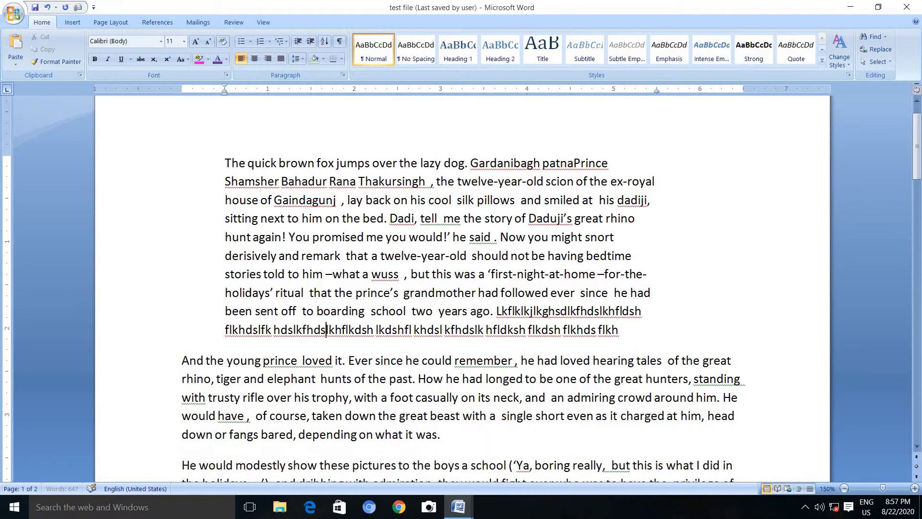
pyautogui.click(325, 329)
# Step: Reset the first paragraph's left indentation to 0" in the Paragraph settings
pyautogui.click(290, 191)
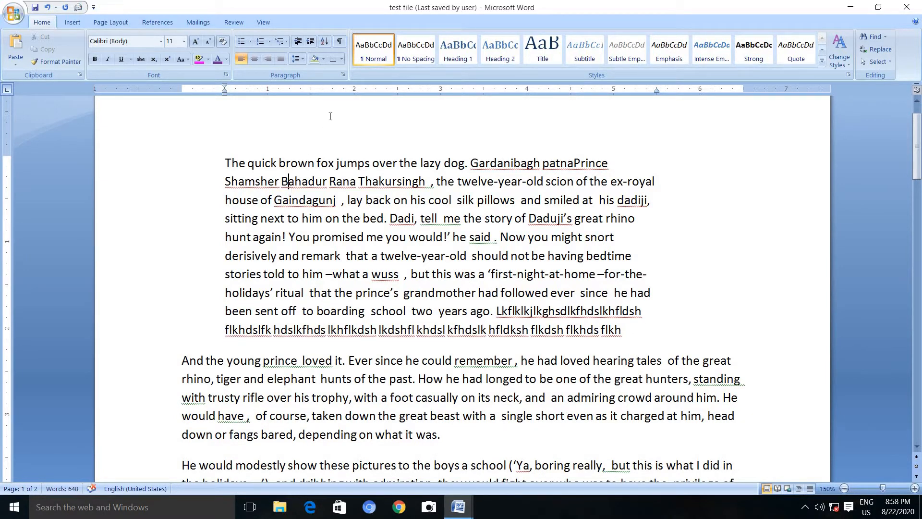
pyautogui.click(343, 75)
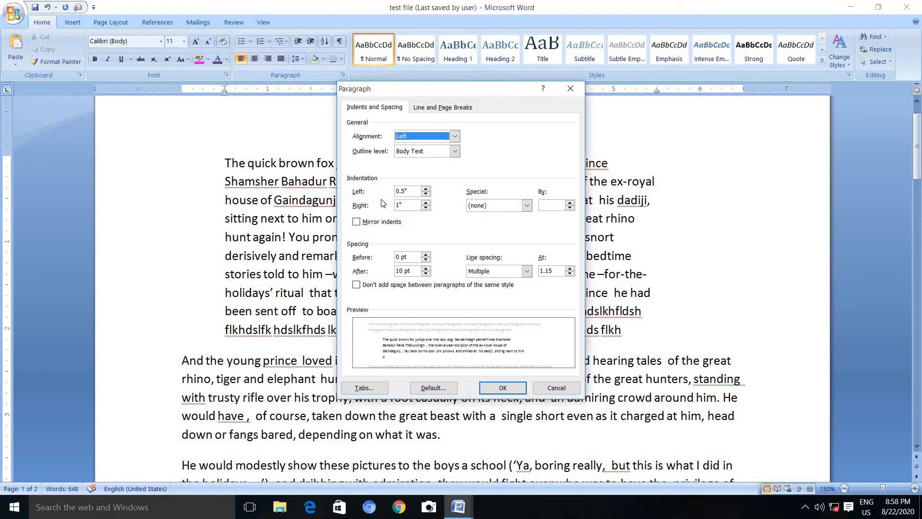
pyautogui.click(426, 198)
pyautogui.click(425, 198)
pyautogui.click(425, 198)
pyautogui.click(426, 198)
pyautogui.click(425, 197)
pyautogui.click(426, 198)
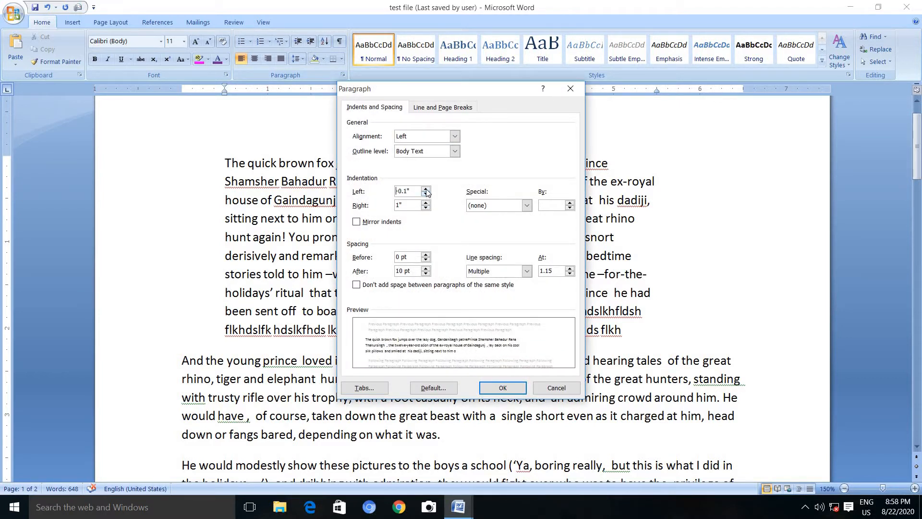
pyautogui.click(425, 189)
# Step: Reset the first paragraph's right indentation to 0" and apply the Paragraph settings
pyautogui.click(425, 208)
pyautogui.click(426, 207)
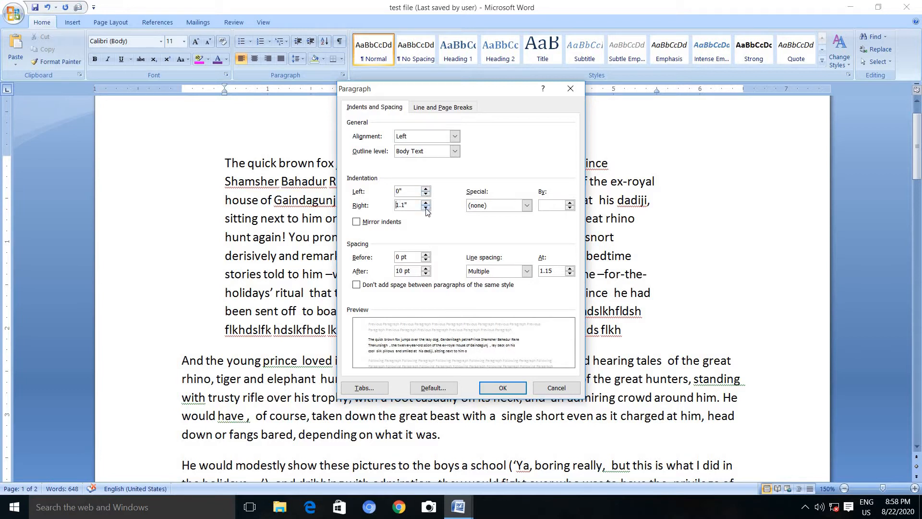
pyautogui.click(426, 208)
pyautogui.click(425, 208)
pyautogui.click(425, 208)
pyautogui.click(426, 208)
pyautogui.click(425, 207)
pyautogui.click(426, 207)
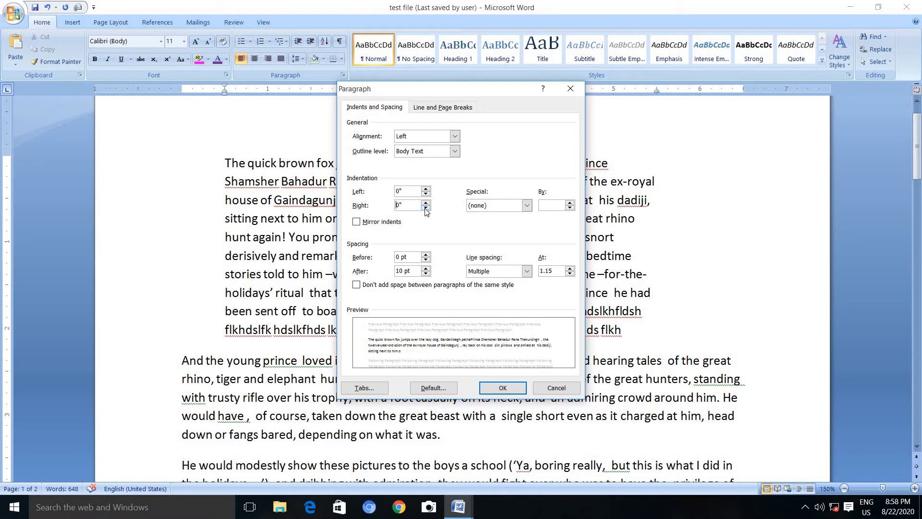
pyautogui.click(502, 388)
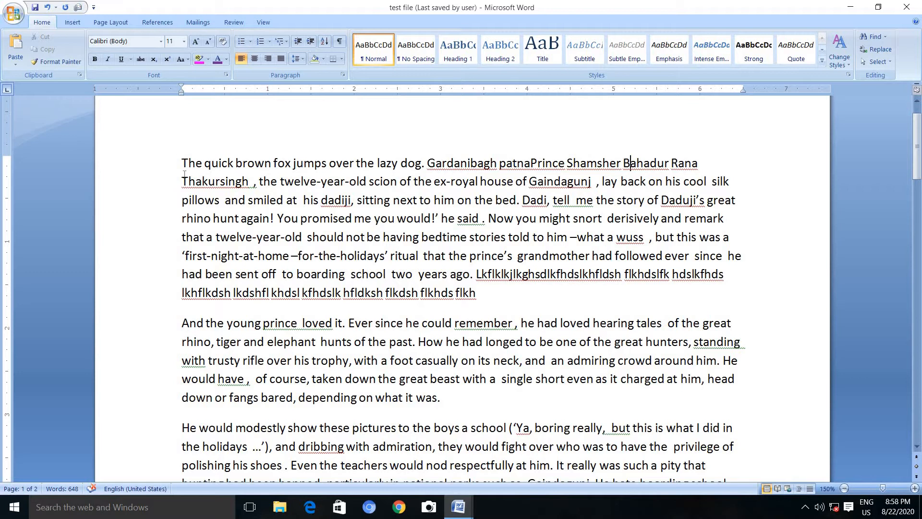
# Step: Select the first two paragraphs and set their left indentation to 0.6" in the Paragraph settings
pyautogui.moveTo(183, 164); pyautogui.dragTo(454, 404)
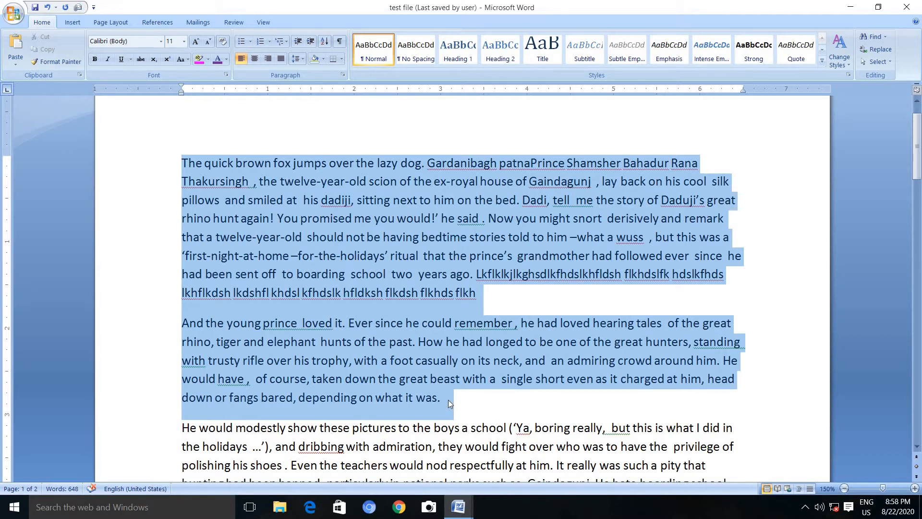
pyautogui.click(342, 74)
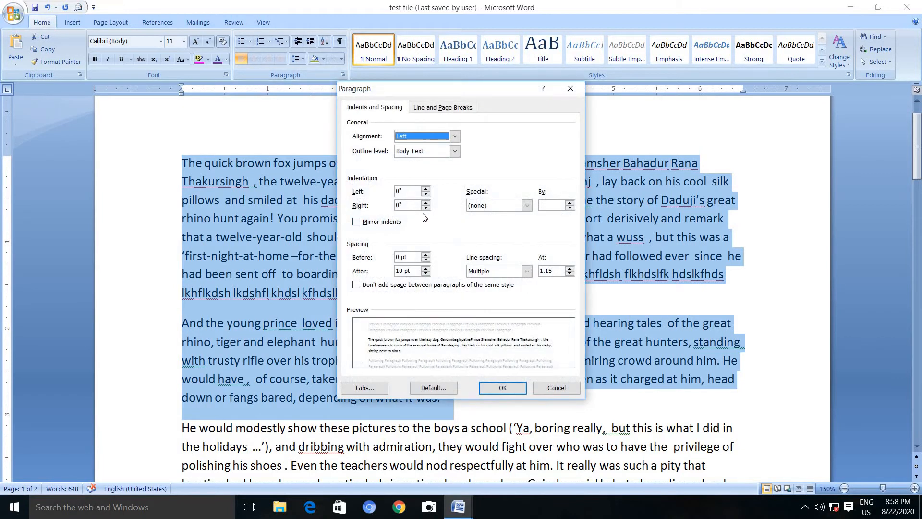
pyautogui.click(426, 189)
pyautogui.click(426, 189)
pyautogui.click(426, 189)
pyautogui.click(426, 189)
pyautogui.click(427, 188)
pyautogui.click(426, 189)
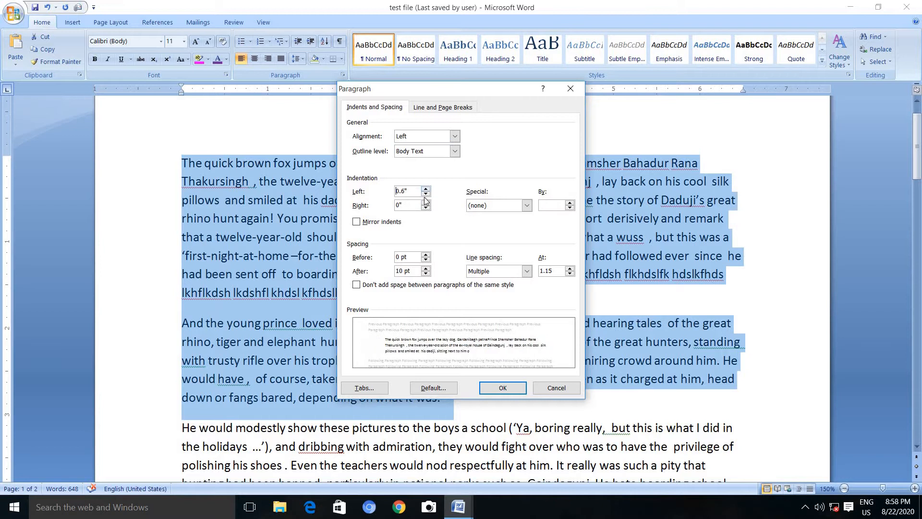
# Step: Set the right indentation of the two selected paragraphs to 0.4" and apply the settings
pyautogui.click(425, 202)
pyautogui.click(425, 202)
pyautogui.click(425, 203)
pyautogui.click(425, 202)
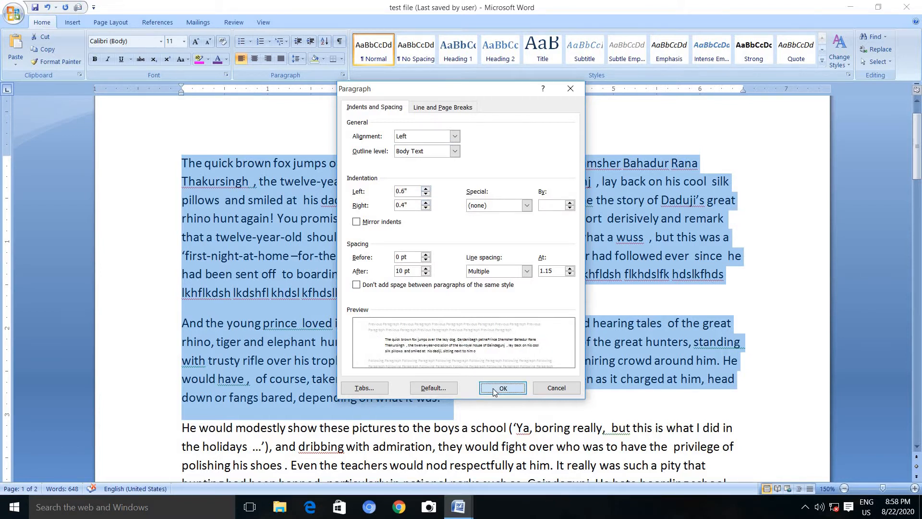
pyautogui.click(494, 390)
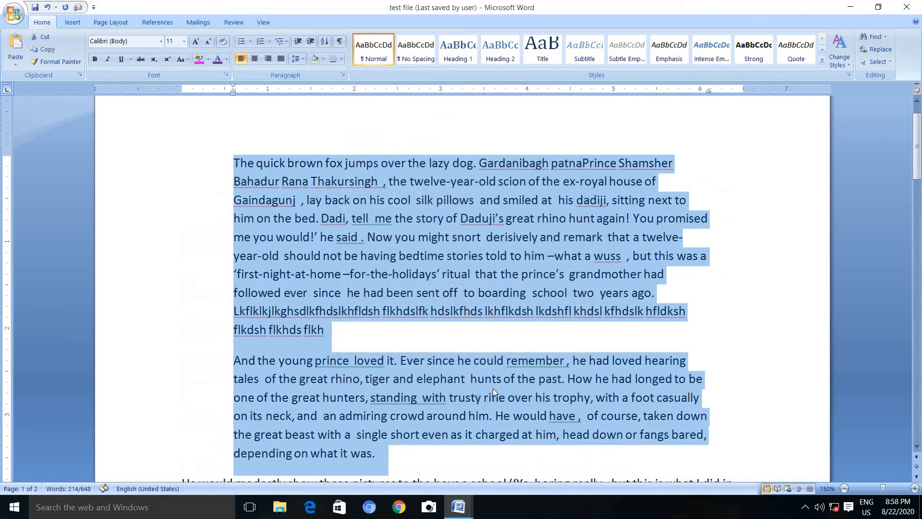
# Step: Reset the left and right indentation of the two selected paragraphs to 0" in the Paragraph settings
pyautogui.click(342, 75)
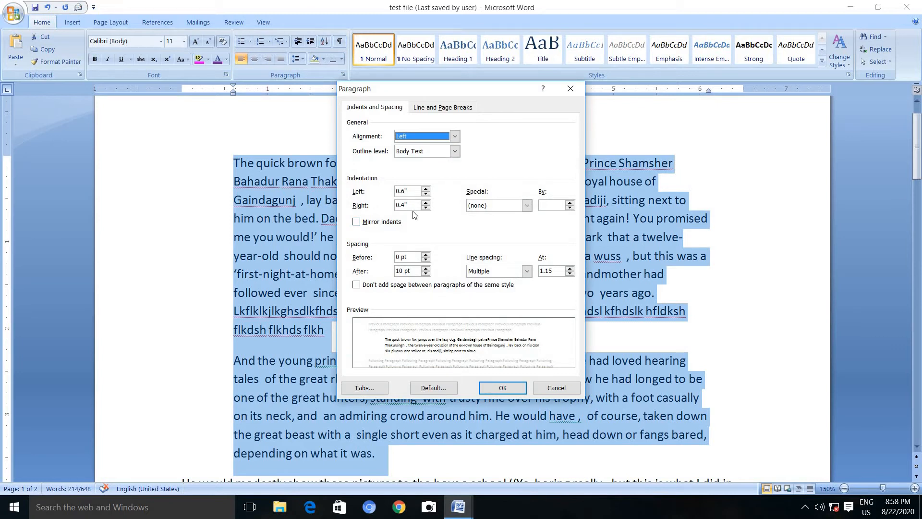
pyautogui.click(425, 194)
pyautogui.click(425, 194)
pyautogui.click(425, 194)
pyautogui.click(426, 194)
pyautogui.click(425, 194)
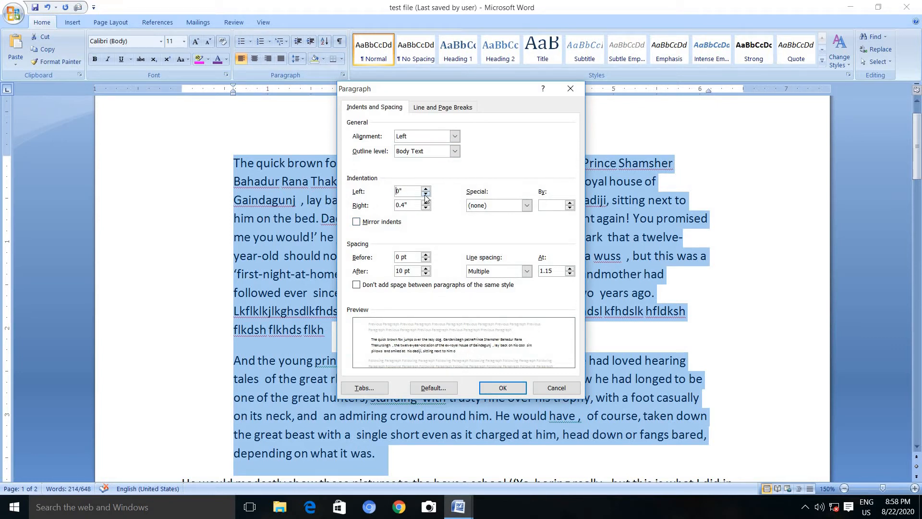
pyautogui.click(425, 194)
pyautogui.click(426, 194)
pyautogui.click(425, 189)
pyautogui.click(425, 207)
pyautogui.click(426, 208)
pyautogui.click(425, 207)
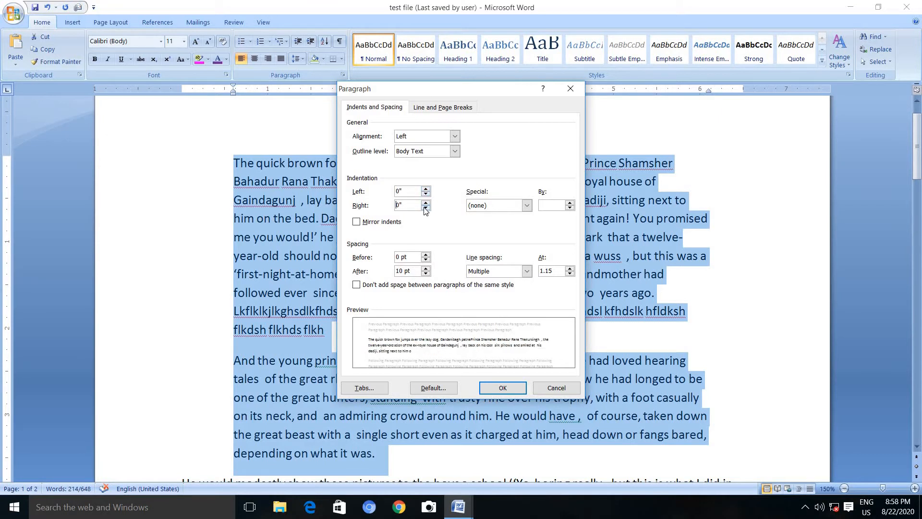
pyautogui.click(425, 207)
# Step: Apply a First line special indentation of 0.5" to the two selected paragraphs and clear the selection
pyautogui.click(527, 206)
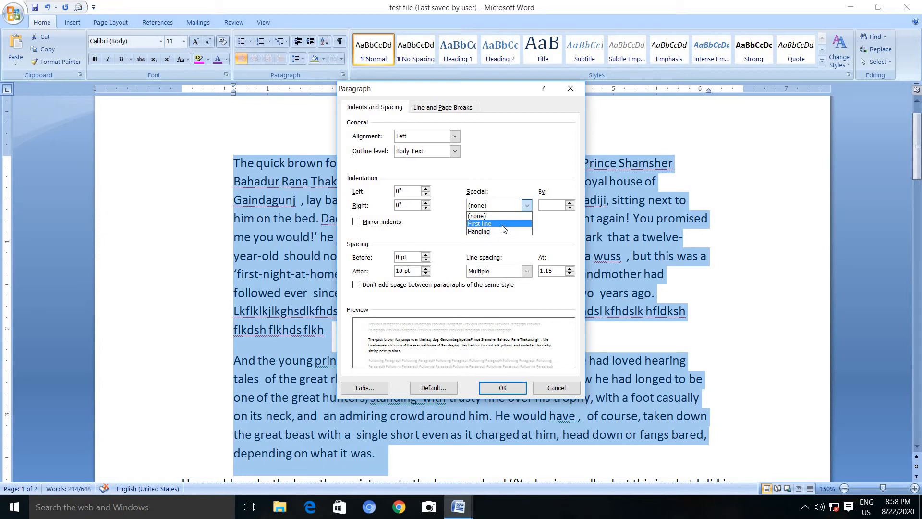
pyautogui.click(503, 229)
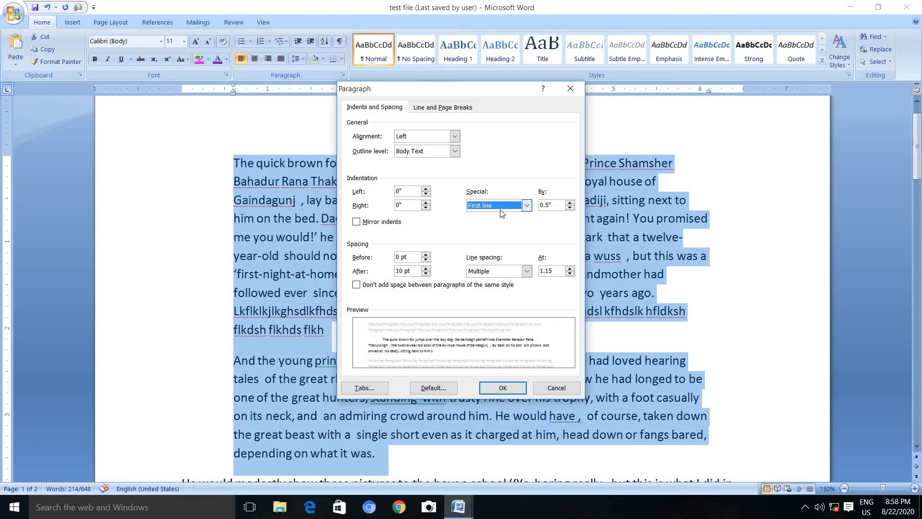
pyautogui.click(570, 202)
pyautogui.click(569, 203)
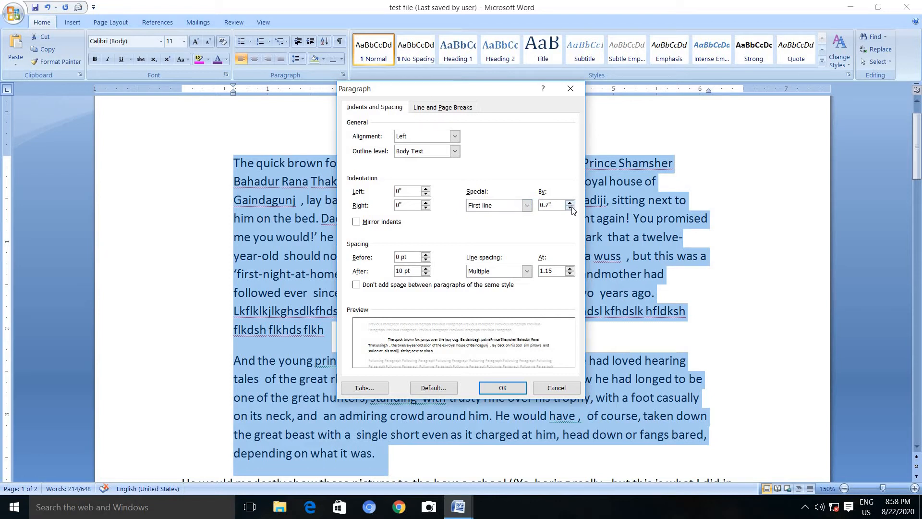
pyautogui.click(570, 208)
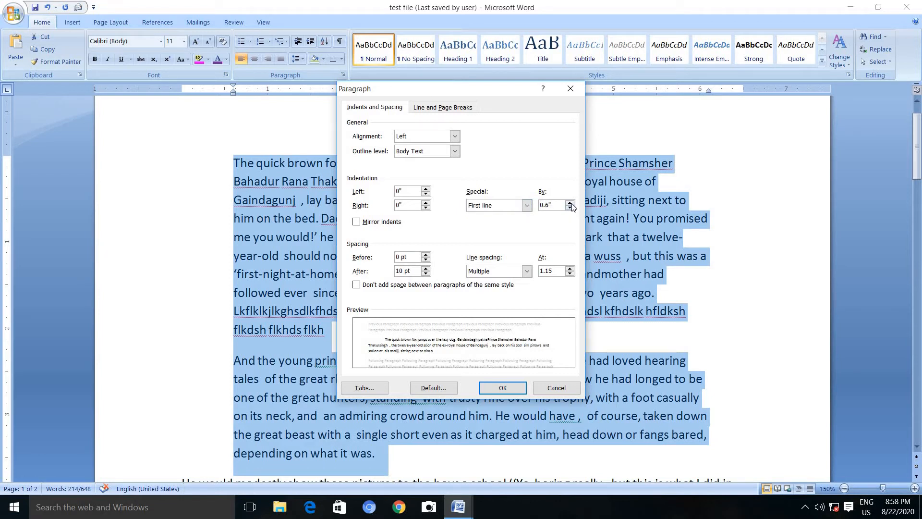
pyautogui.click(569, 208)
pyautogui.click(510, 389)
pyautogui.click(356, 323)
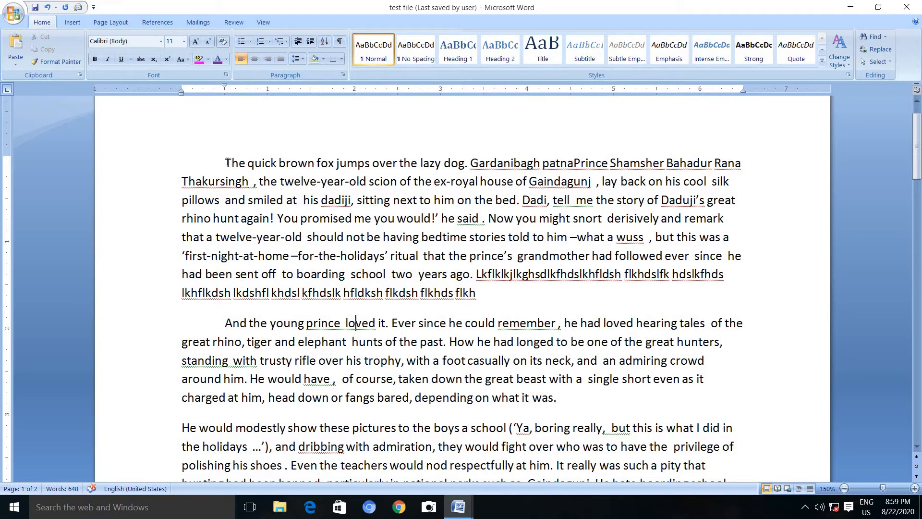
# Step: Increase the first-line indentation of the first two paragraphs to 1.2" and clear the selection
pyautogui.moveTo(226, 163); pyautogui.dragTo(565, 405)
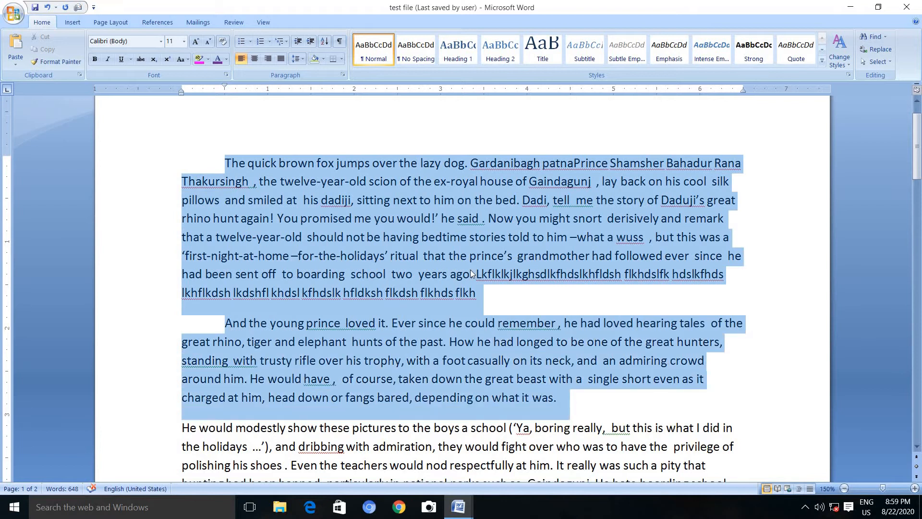
pyautogui.click(344, 75)
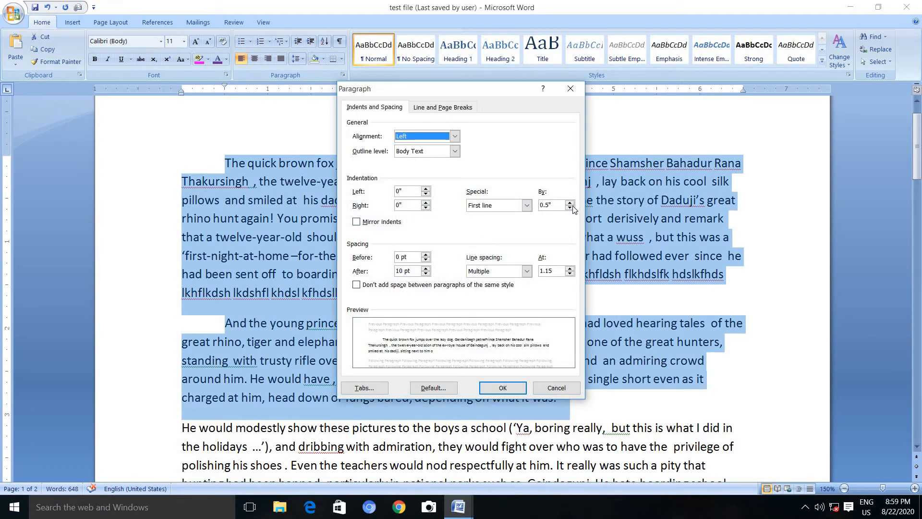
pyautogui.click(570, 202)
pyautogui.click(570, 203)
pyautogui.click(570, 202)
pyautogui.click(570, 202)
pyautogui.click(569, 202)
pyautogui.click(570, 203)
pyautogui.click(570, 203)
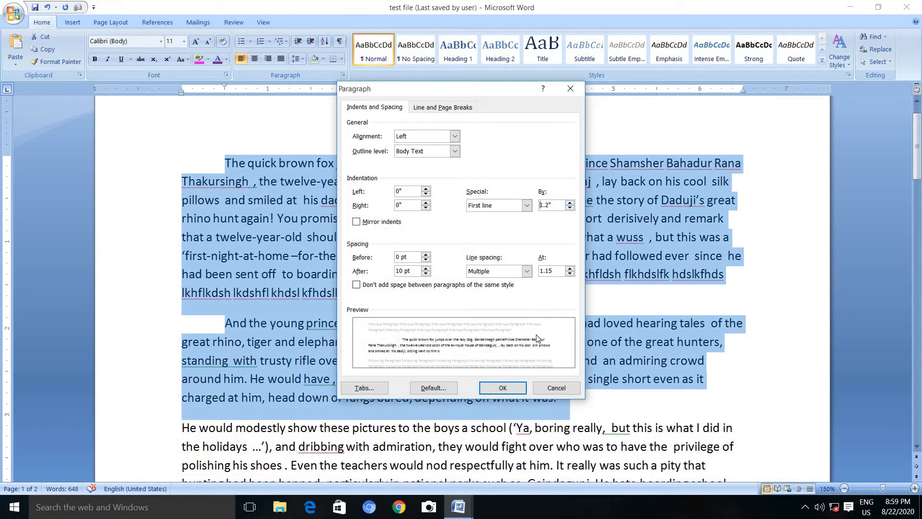
pyautogui.click(520, 389)
pyautogui.click(440, 341)
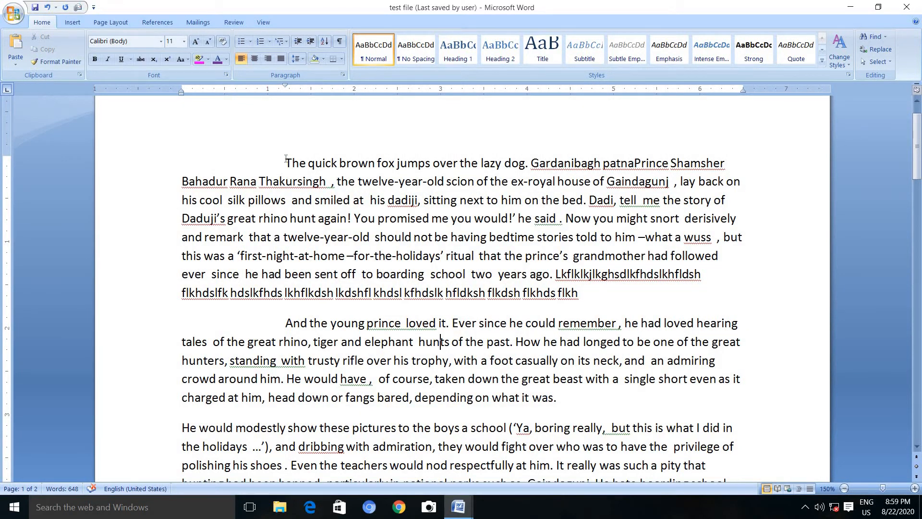
# Step: Change the first two paragraphs to a Hanging special indentation of 0.5" and clear the selection
pyautogui.moveTo(286, 159); pyautogui.dragTo(569, 405)
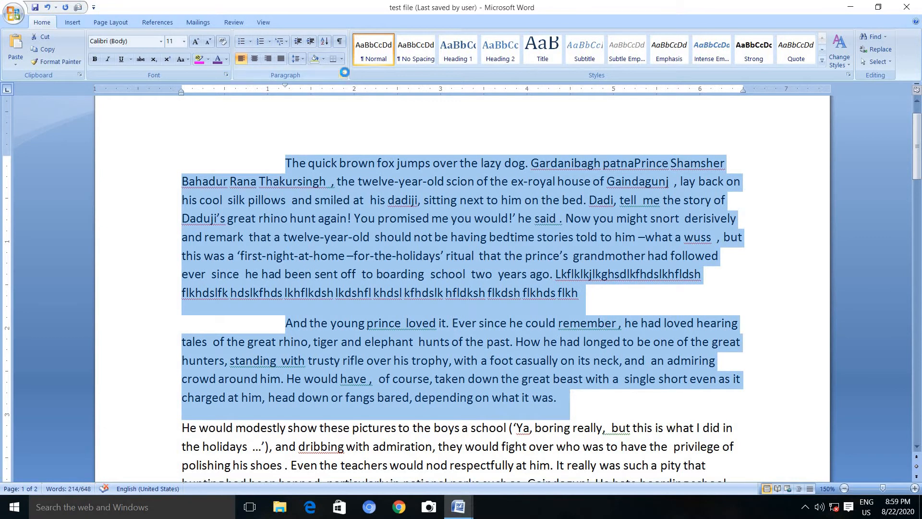
pyautogui.click(343, 73)
pyautogui.click(527, 205)
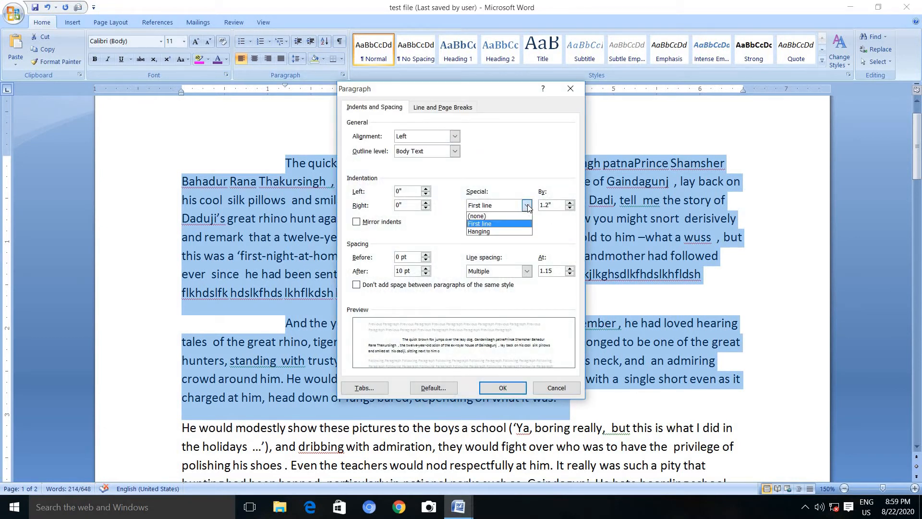
pyautogui.click(499, 231)
pyautogui.click(569, 208)
pyautogui.click(570, 208)
pyautogui.click(569, 208)
pyautogui.click(569, 208)
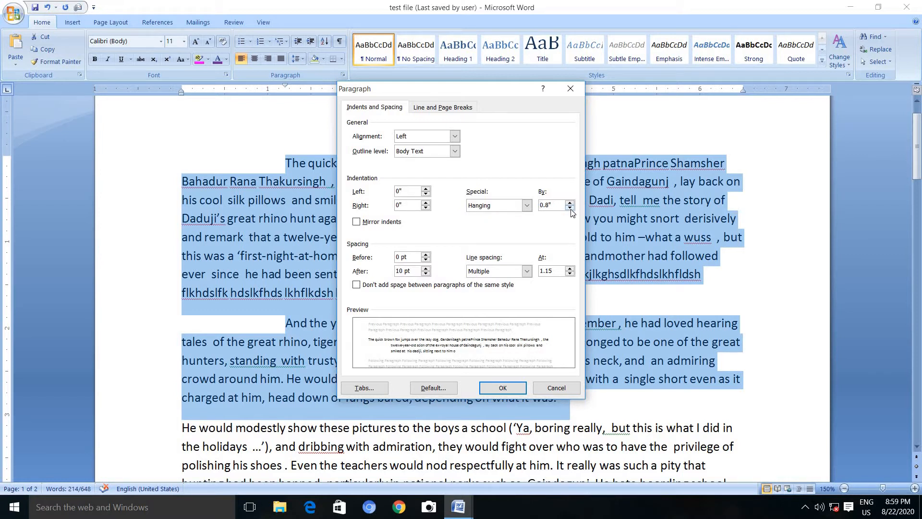
pyautogui.click(570, 208)
pyautogui.click(570, 208)
pyautogui.click(570, 208)
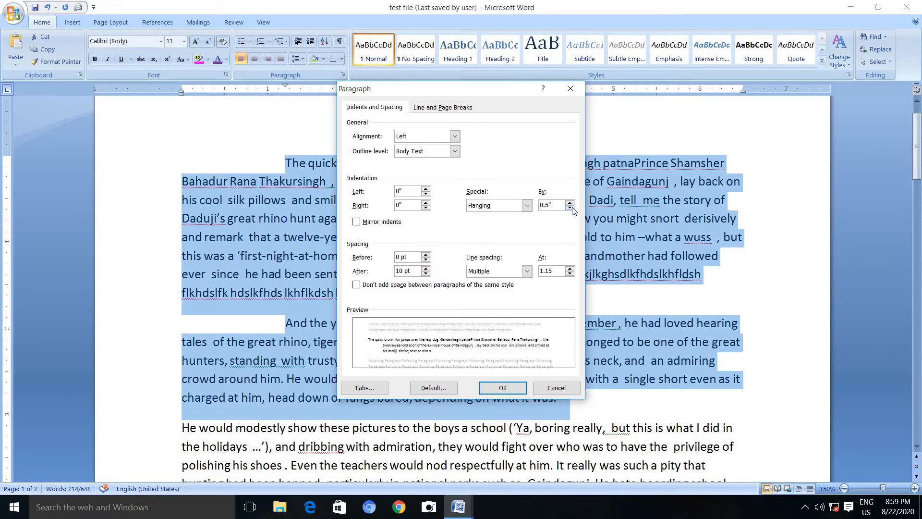
pyautogui.click(491, 389)
pyautogui.click(271, 283)
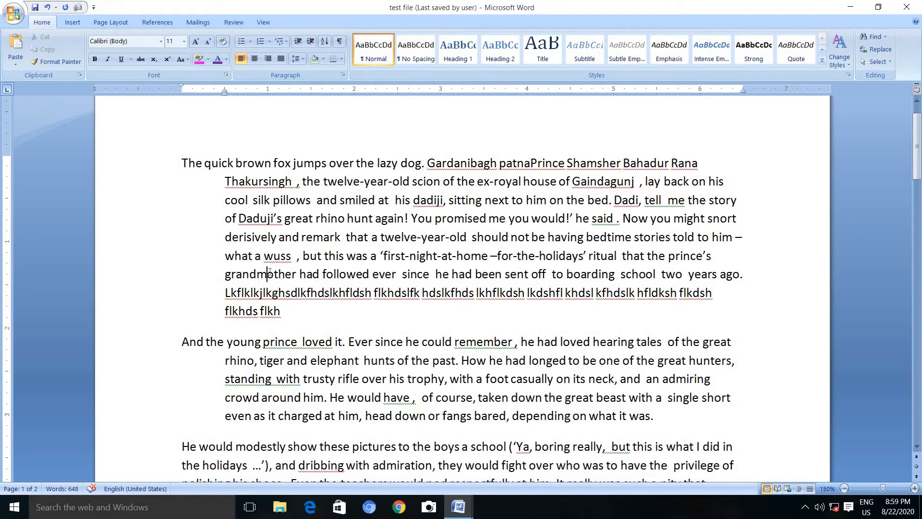
# Step: Set the special indentation of the first two paragraphs to (none) and clear the selection
pyautogui.moveTo(183, 163); pyautogui.dragTo(664, 421)
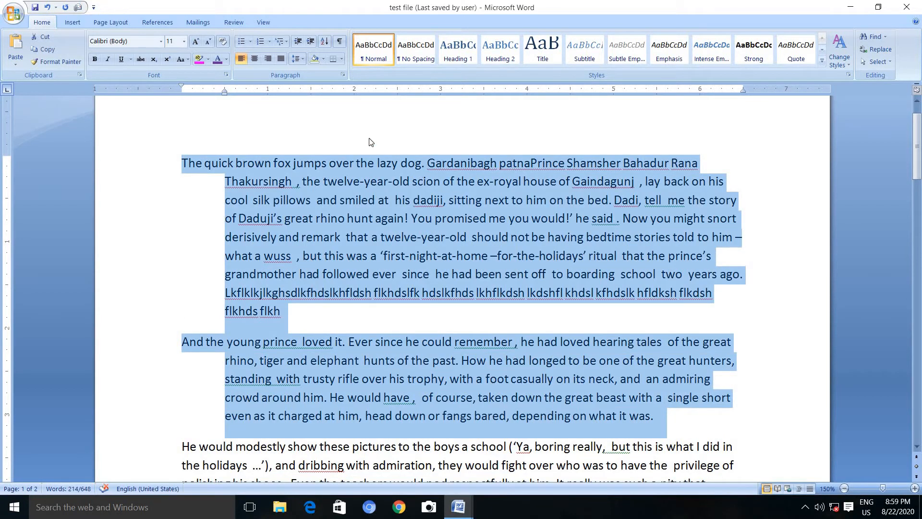
pyautogui.click(343, 75)
pyautogui.click(512, 207)
pyautogui.click(508, 215)
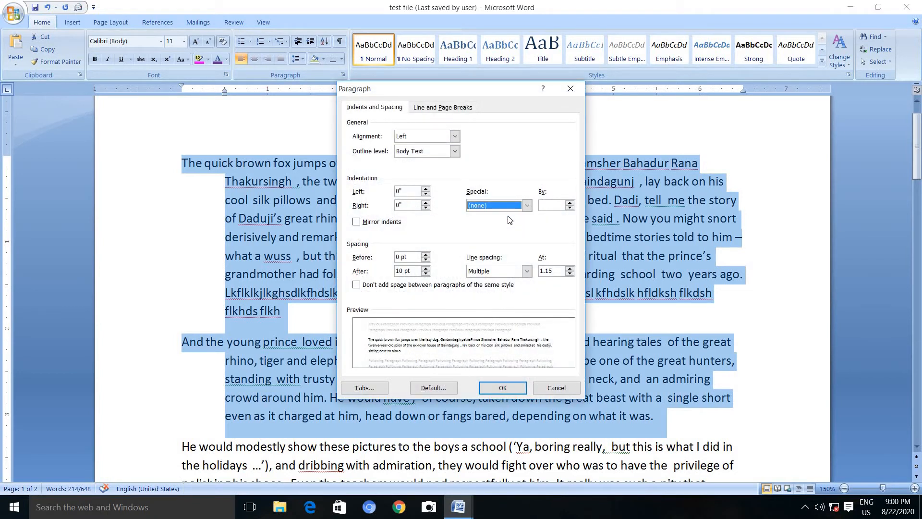
pyautogui.click(494, 385)
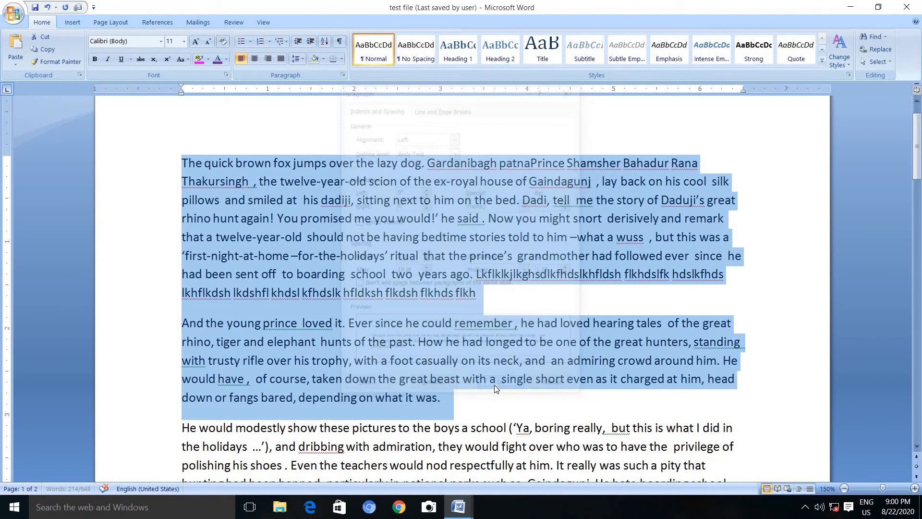
pyautogui.click(440, 360)
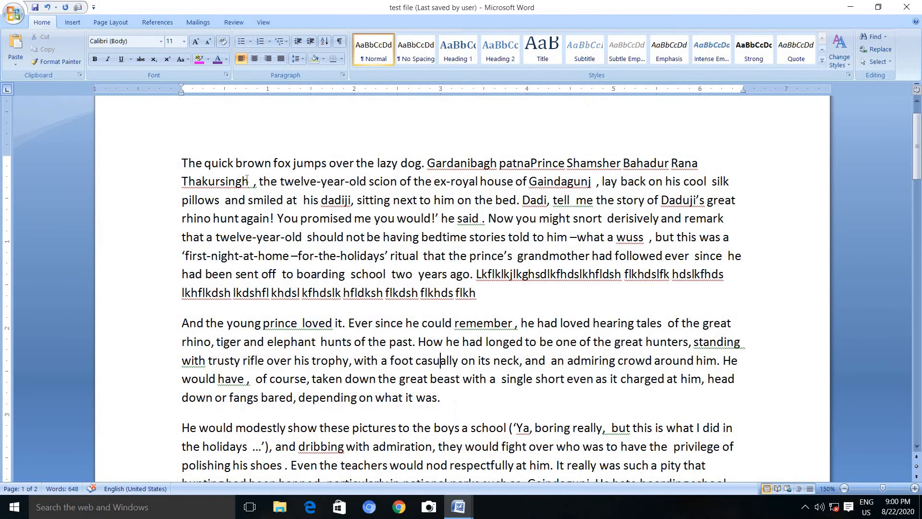
# Step: Set the line spacing of the first paragraph to Double in the Paragraph settings
pyautogui.click(343, 74)
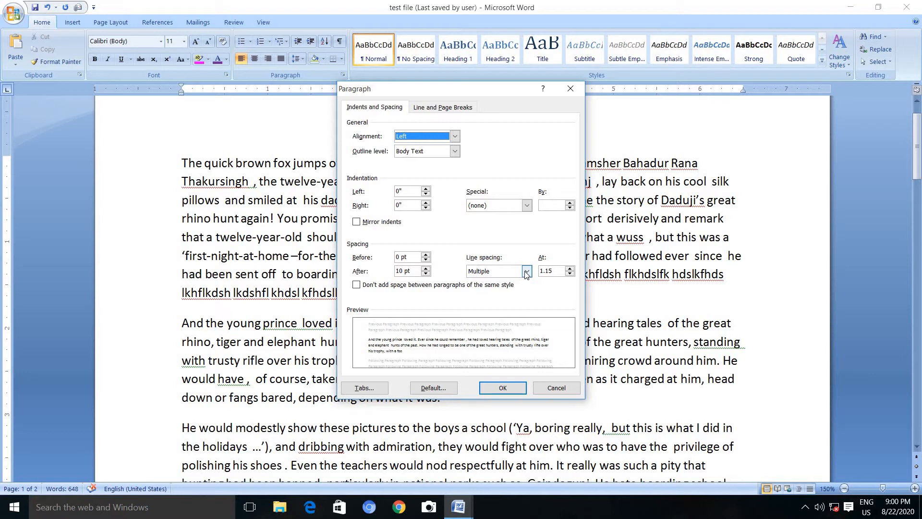
pyautogui.click(555, 388)
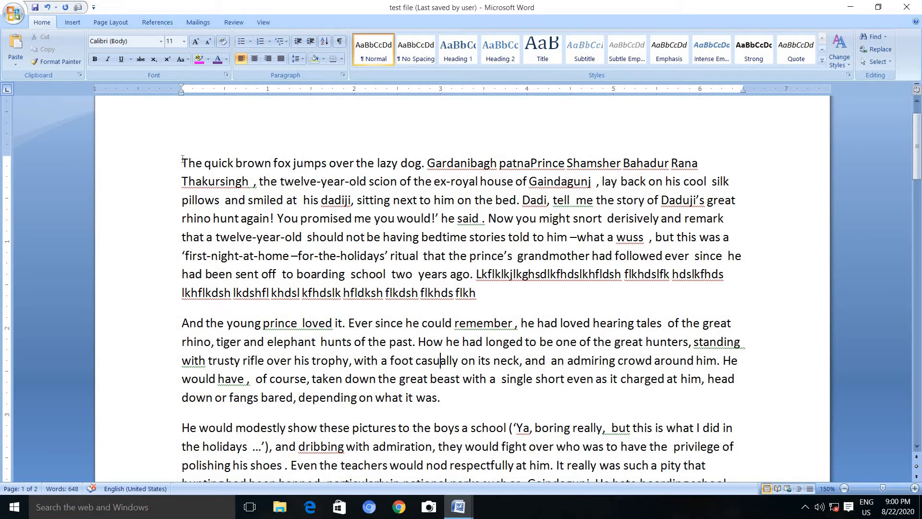
pyautogui.moveTo(183, 160); pyautogui.dragTo(477, 294)
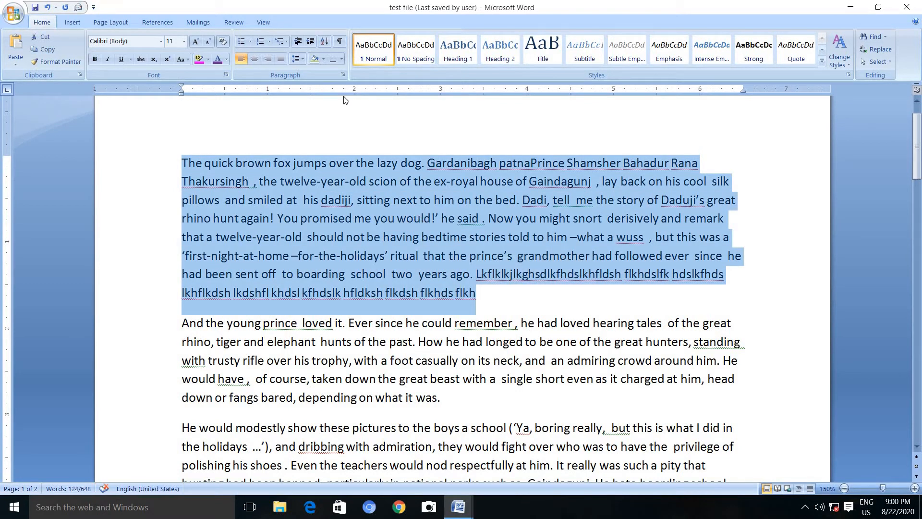
pyautogui.click(343, 74)
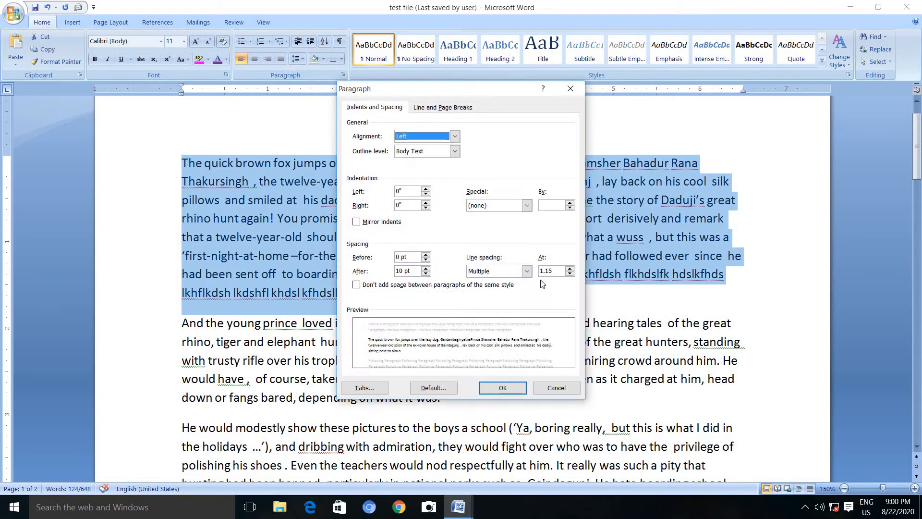
pyautogui.click(527, 271)
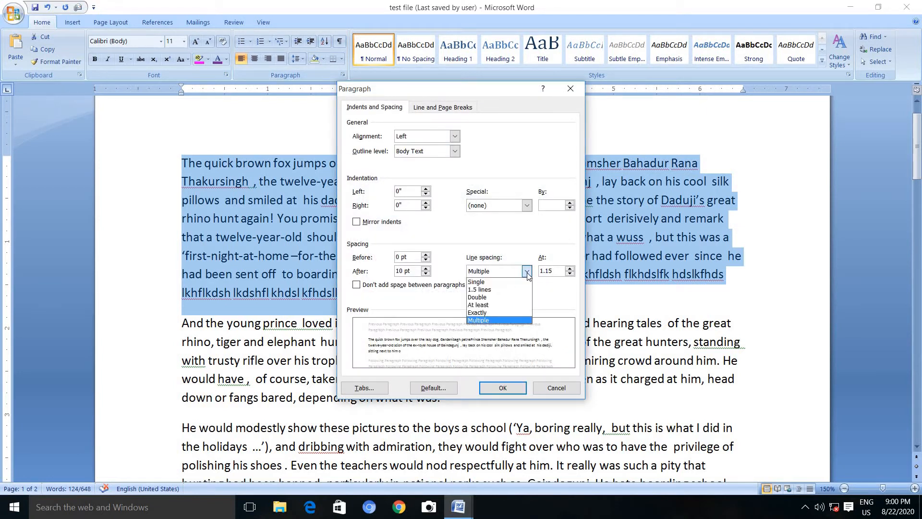
pyautogui.click(491, 297)
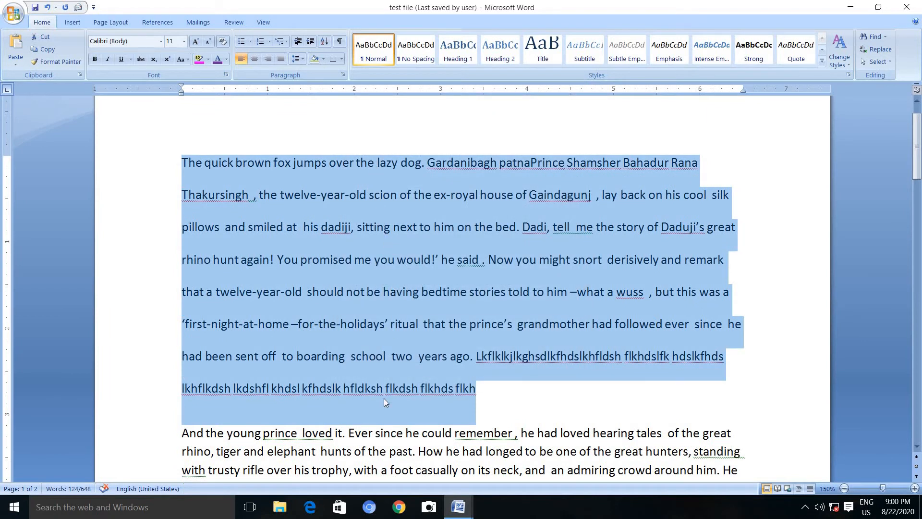
# Step: Change the first paragraph's line spacing to Single and clear the selection
pyautogui.click(343, 75)
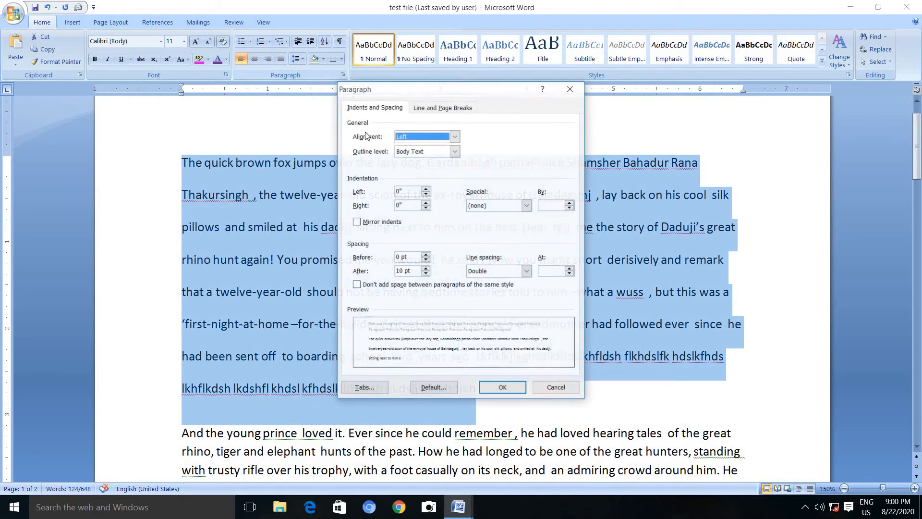
pyautogui.click(508, 272)
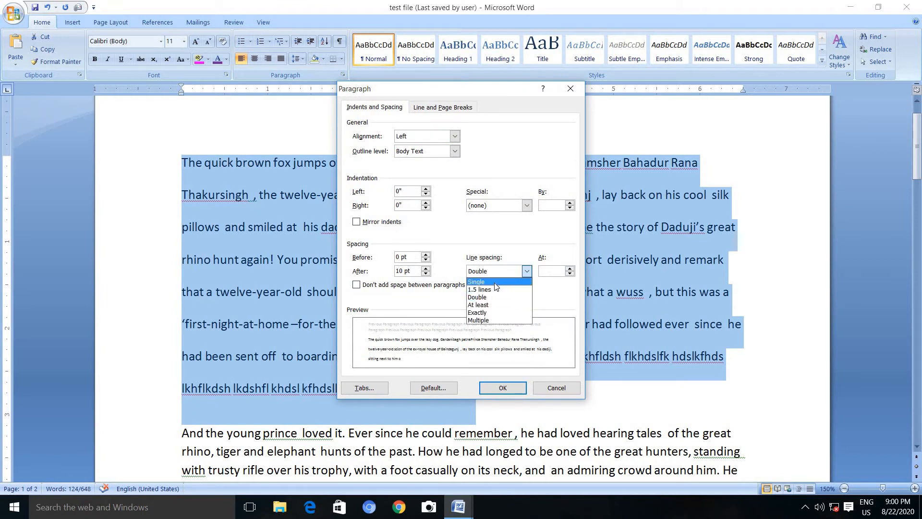
pyautogui.click(494, 281)
pyautogui.click(499, 388)
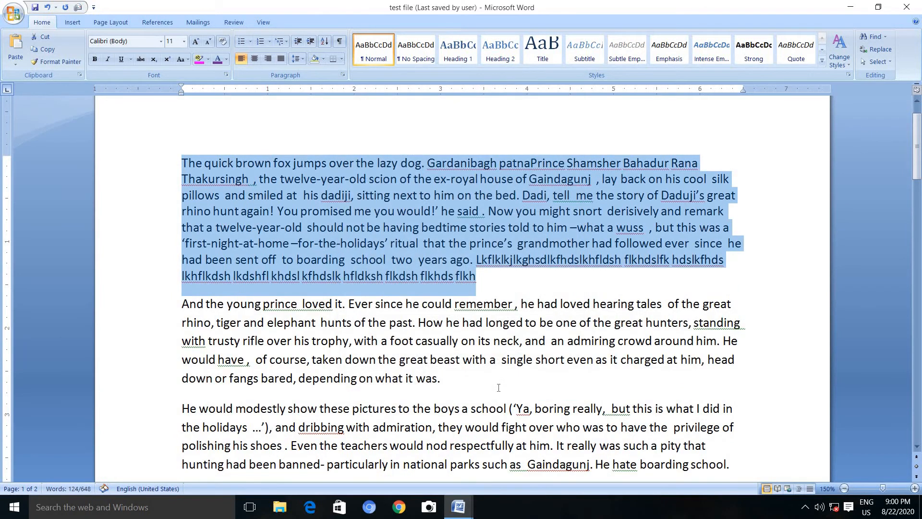
pyautogui.click(223, 191)
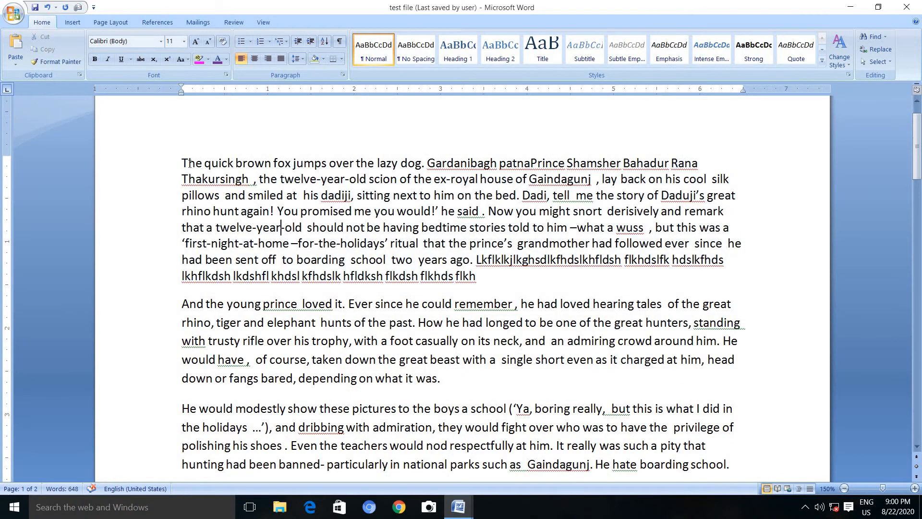
# Step: Apply Single line spacing to the first three paragraphs and clear the selection
pyautogui.moveTo(182, 163); pyautogui.dragTo(736, 405)
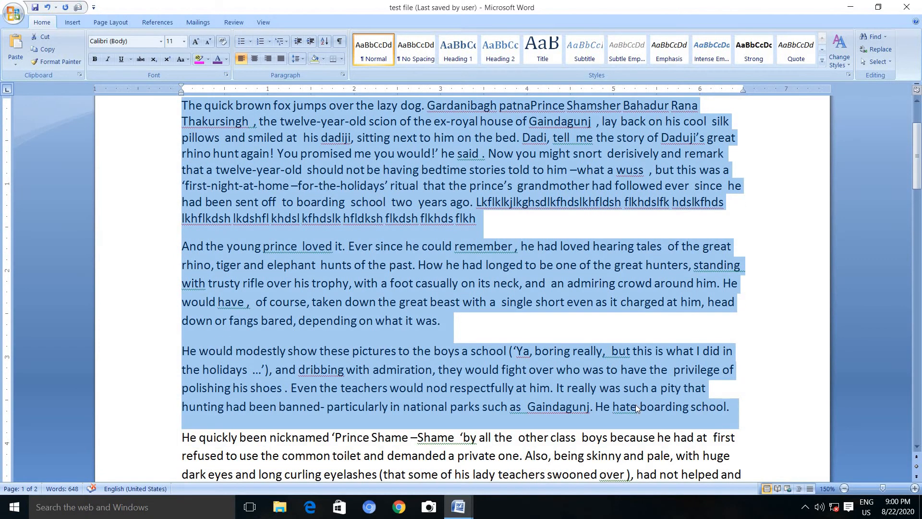
pyautogui.scroll(2, 635, 404)
pyautogui.click(344, 75)
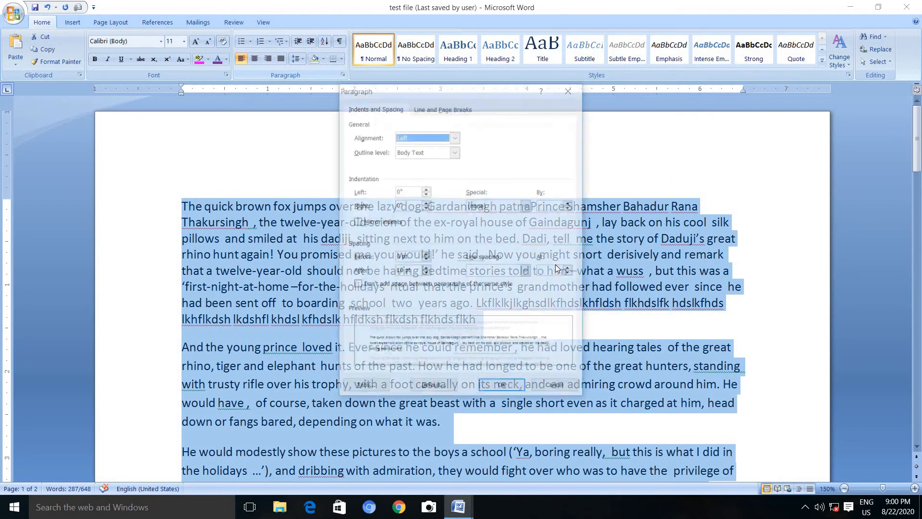
pyautogui.click(527, 271)
pyautogui.click(498, 282)
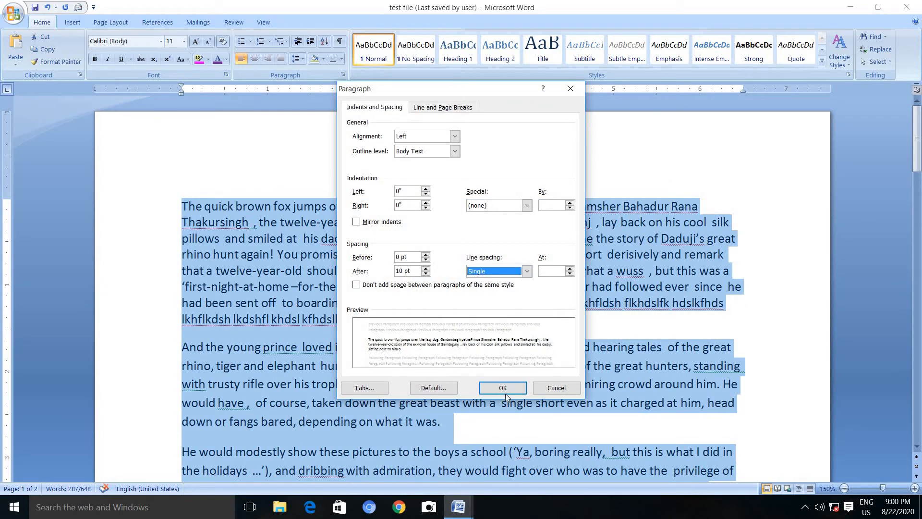
pyautogui.click(502, 388)
pyautogui.click(494, 383)
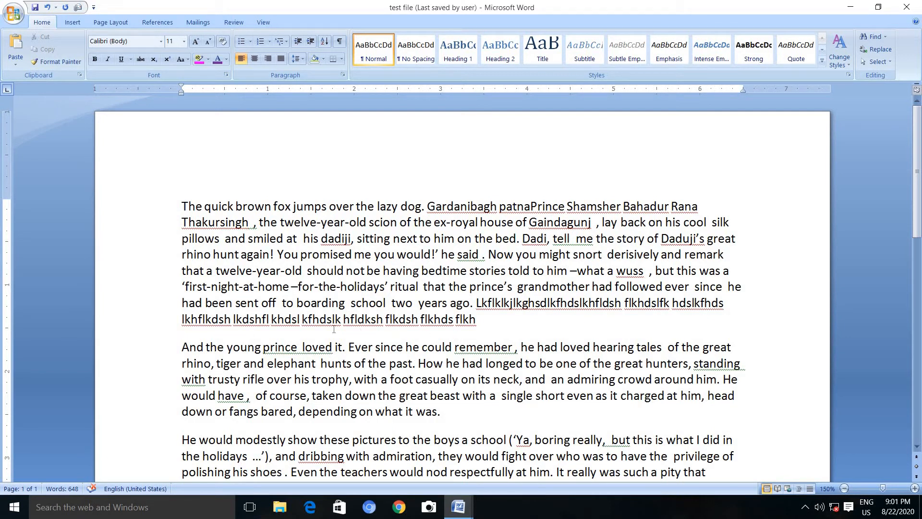
# Step: Review the before and after spacing of the first three paragraphs in the Paragraph settings
pyautogui.moveTo(190, 319)
pyautogui.mouseDown()
pyautogui.moveTo(184, 360)
pyautogui.moveTo(189, 331)
pyautogui.mouseUp()
pyautogui.click(195, 324)
pyautogui.moveTo(176, 204); pyautogui.dragTo(699, 451)
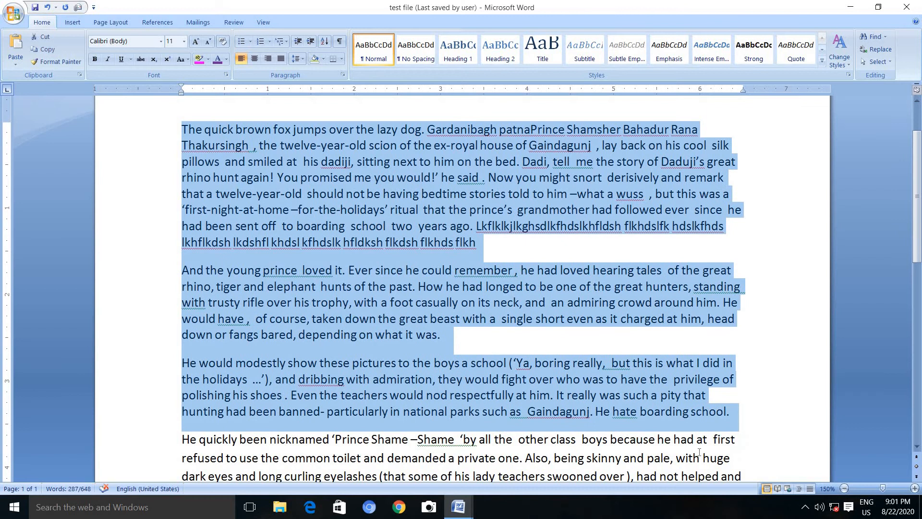
pyautogui.scroll(2, 699, 452)
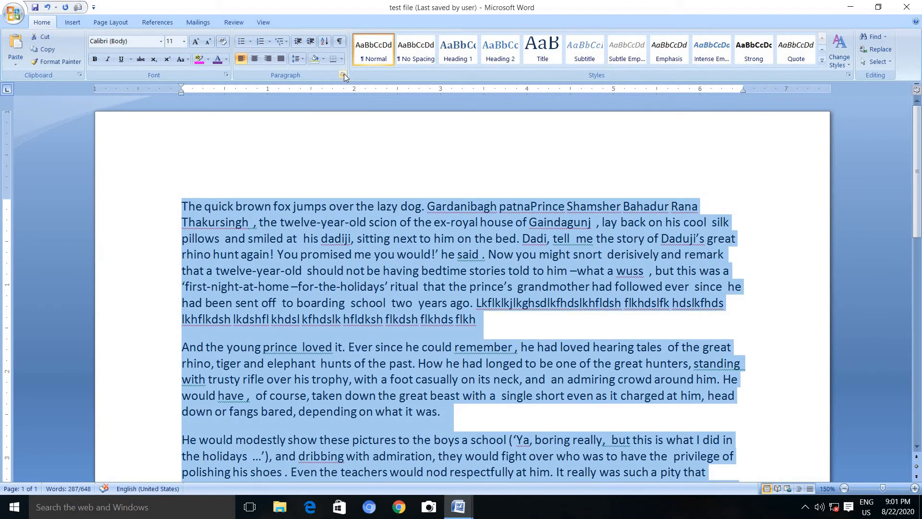
pyautogui.click(344, 75)
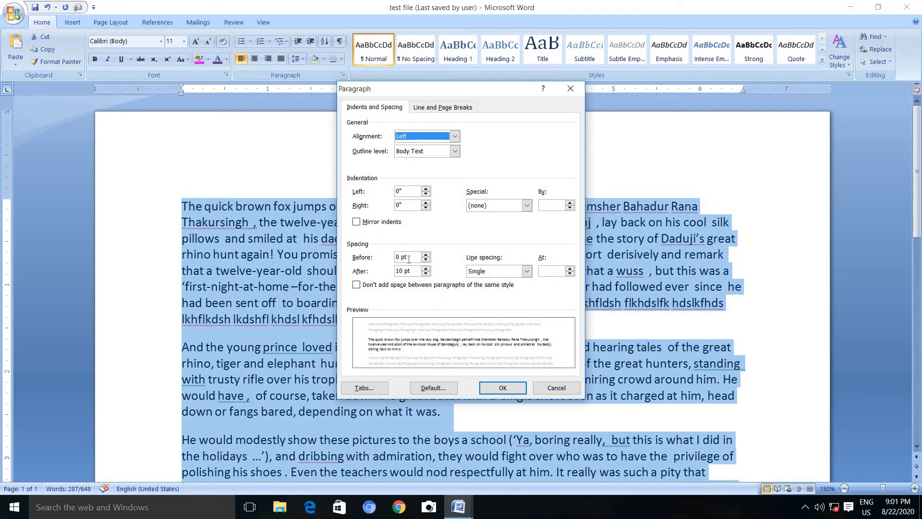
pyautogui.click(516, 389)
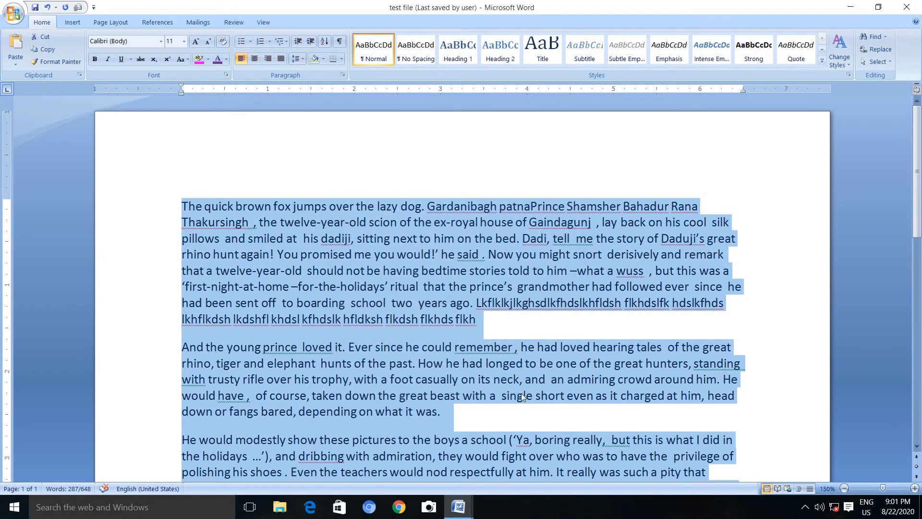
pyautogui.click(409, 363)
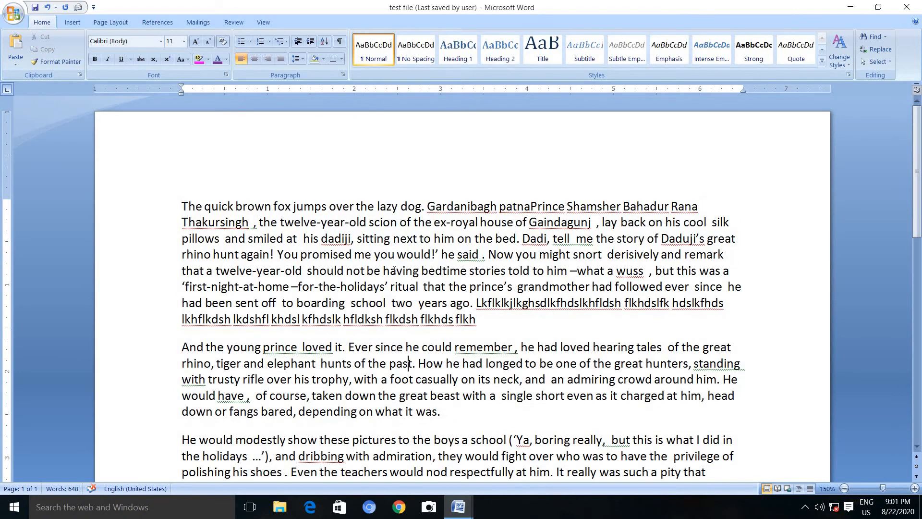
# Step: Set the spacing before the second paragraph to 36 pt
pyautogui.click(404, 365)
pyautogui.press('Down')
pyautogui.click(342, 75)
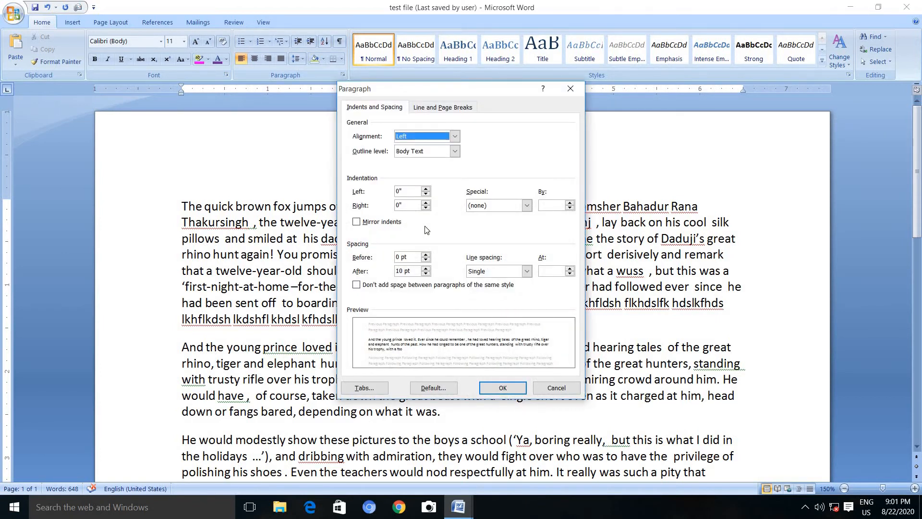
pyautogui.click(426, 255)
pyautogui.click(426, 255)
pyautogui.click(426, 255)
pyautogui.click(426, 254)
pyautogui.click(426, 255)
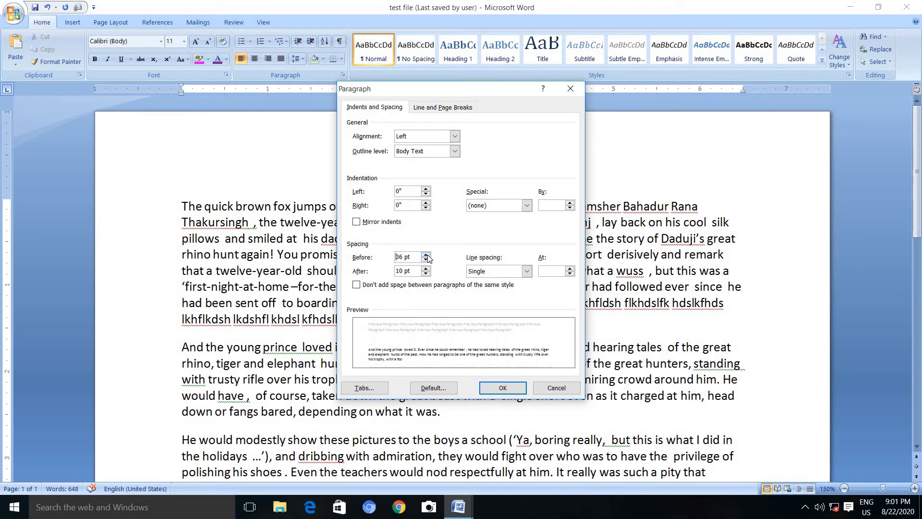
pyautogui.click(426, 255)
pyautogui.click(426, 255)
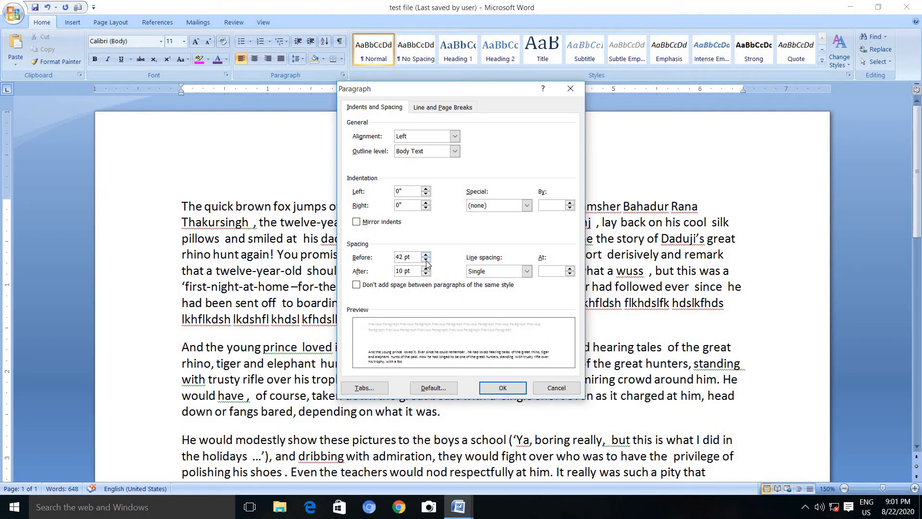
pyautogui.click(426, 260)
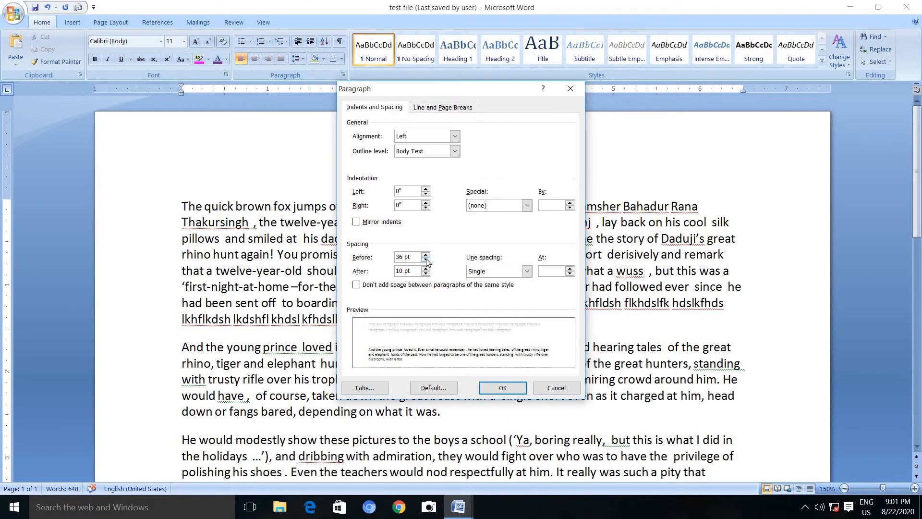
pyautogui.click(502, 388)
pyautogui.scroll(-2, 377, 368)
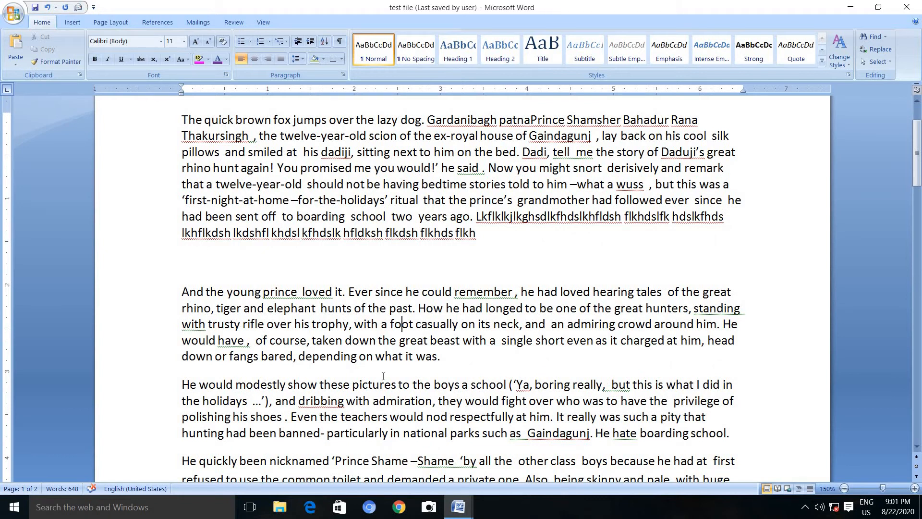
# Step: Increase the spacing after the second paragraph to 66 pt
pyautogui.click(403, 325)
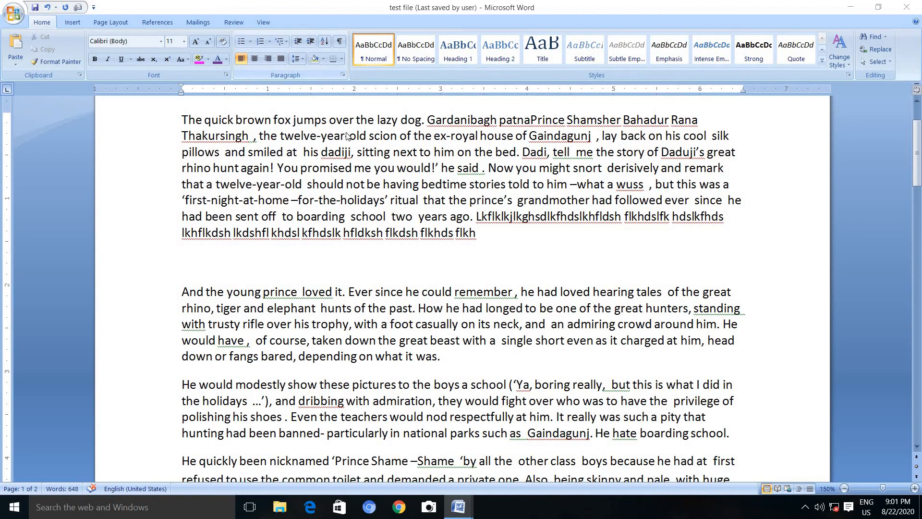
pyautogui.click(344, 76)
pyautogui.click(425, 269)
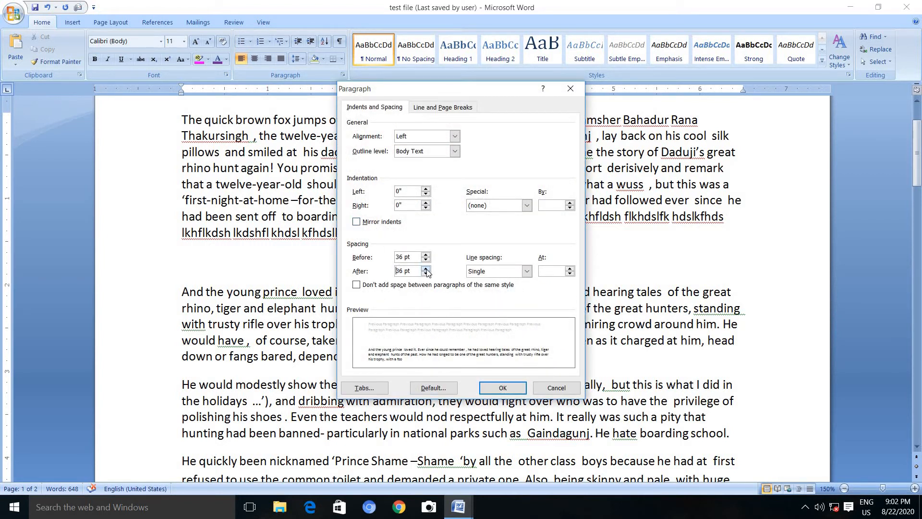
pyautogui.click(502, 387)
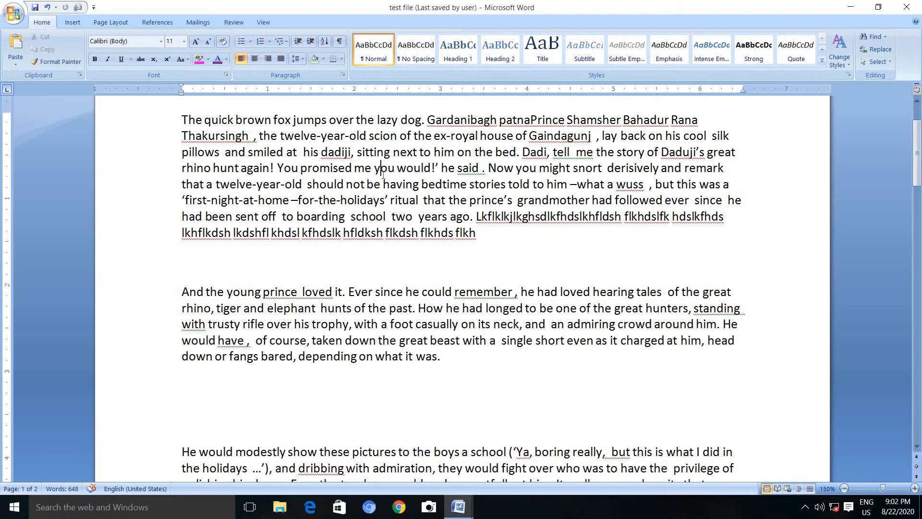
# Step: Reduce the spacing before the second paragraph to 0 pt in the Paragraph settings
pyautogui.click(374, 325)
pyautogui.click(343, 75)
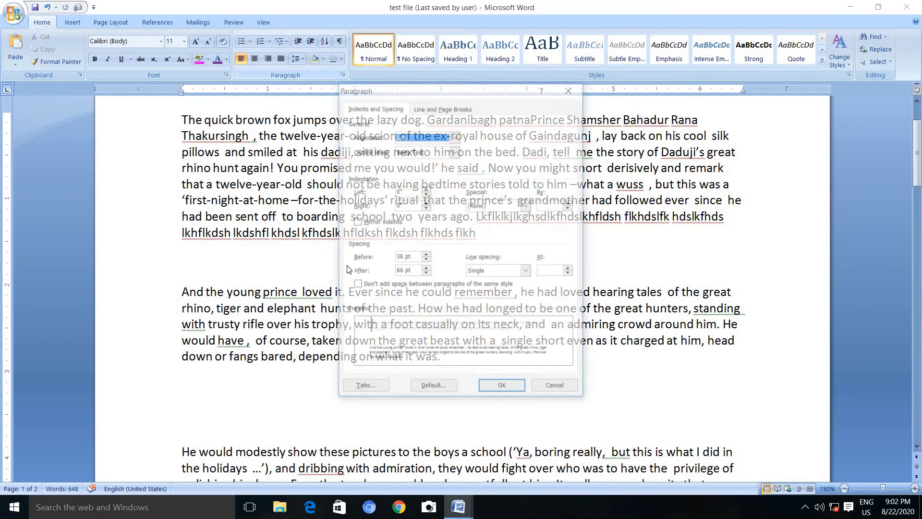
pyautogui.click(426, 260)
pyautogui.click(426, 260)
pyautogui.click(426, 260)
pyautogui.click(426, 259)
pyautogui.click(425, 260)
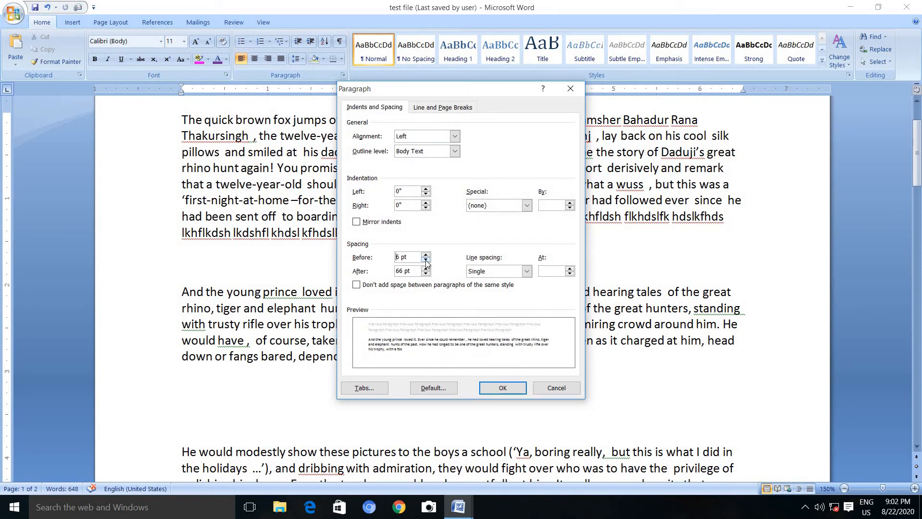
pyautogui.click(426, 260)
# Step: Remove the spacing after the second paragraph and apply the paragraph settings
pyautogui.click(426, 273)
pyautogui.click(426, 273)
pyautogui.click(426, 273)
pyautogui.click(425, 273)
pyautogui.click(426, 273)
pyautogui.click(425, 273)
pyautogui.click(425, 274)
pyautogui.click(425, 273)
pyautogui.click(425, 273)
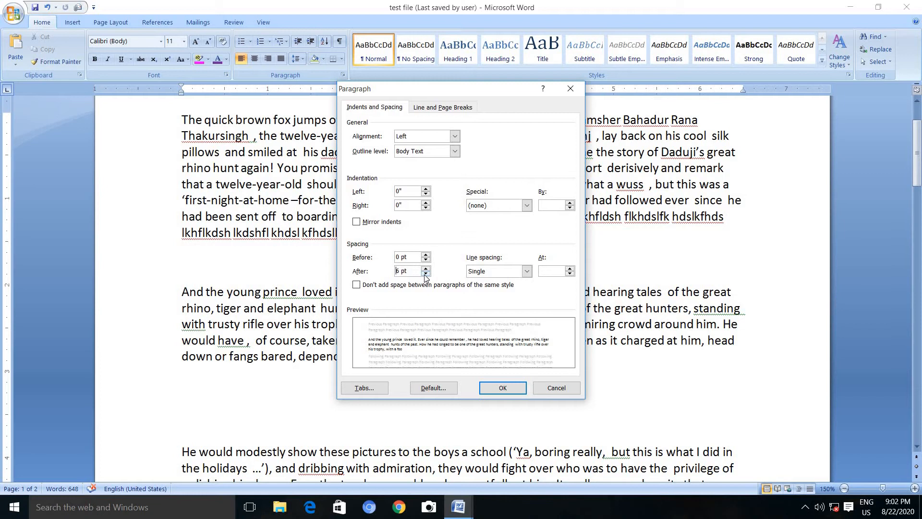
pyautogui.click(502, 387)
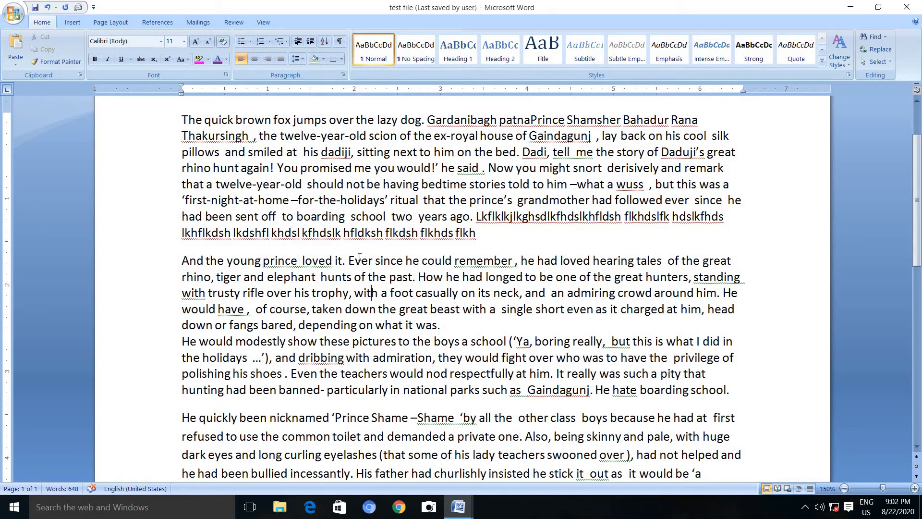
# Step: Remove the spacing after the first paragraph by setting it to 0 pt, and apply the paragraph settings
pyautogui.click(377, 191)
pyautogui.click(343, 75)
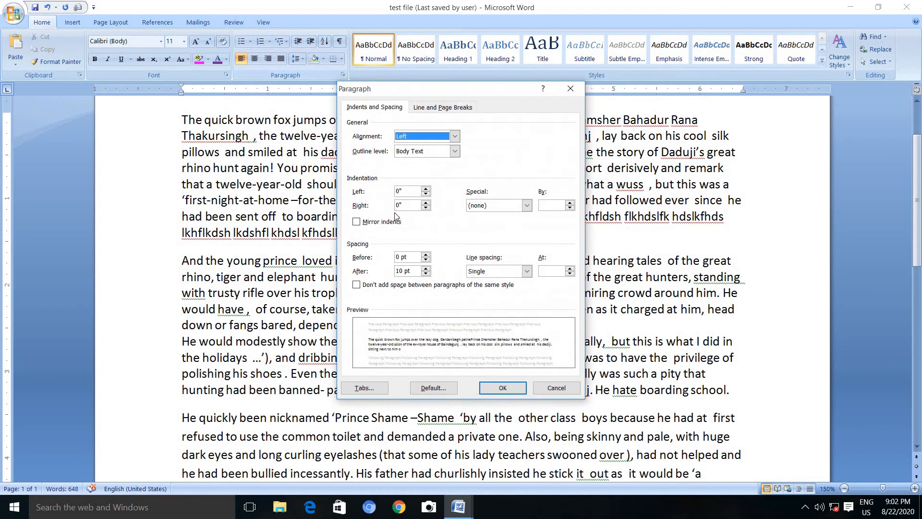
pyautogui.click(426, 273)
pyautogui.click(425, 274)
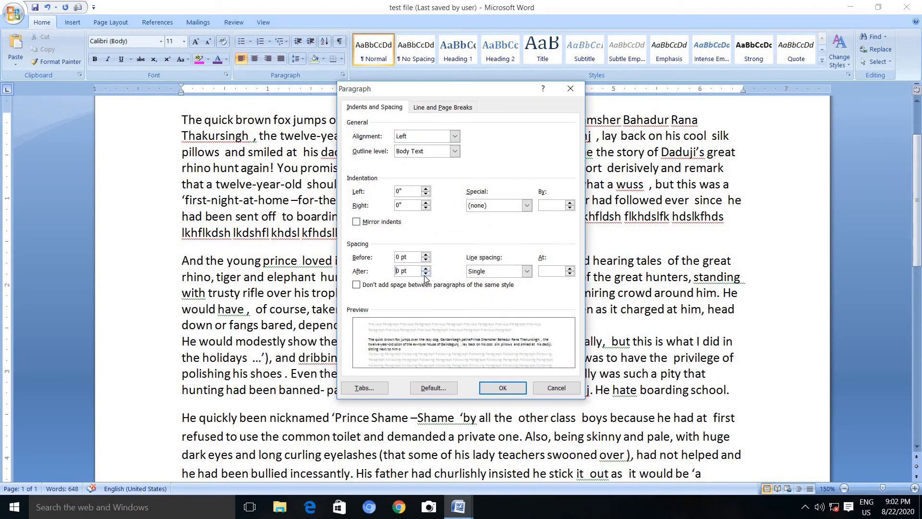
pyautogui.click(502, 387)
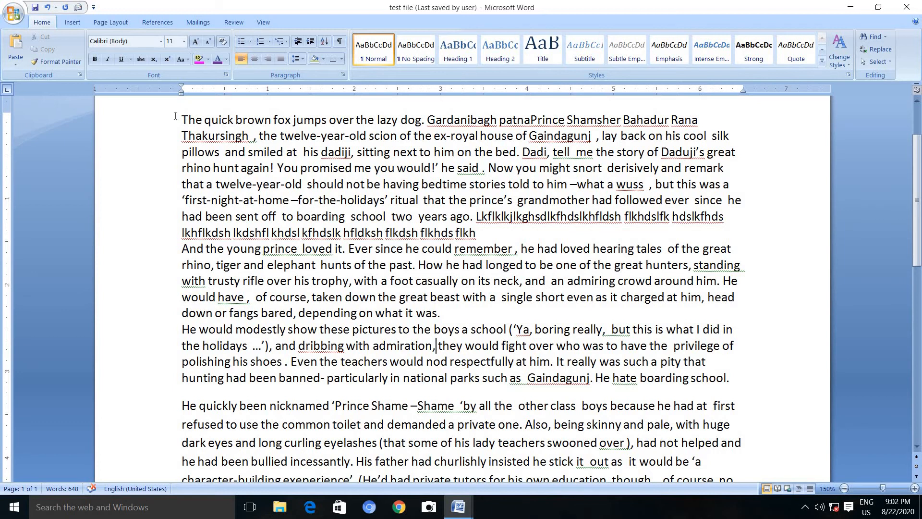
# Step: Set the spacing after the first three paragraphs to 12 pt in the Paragraph settings
pyautogui.moveTo(182, 120); pyautogui.dragTo(731, 387)
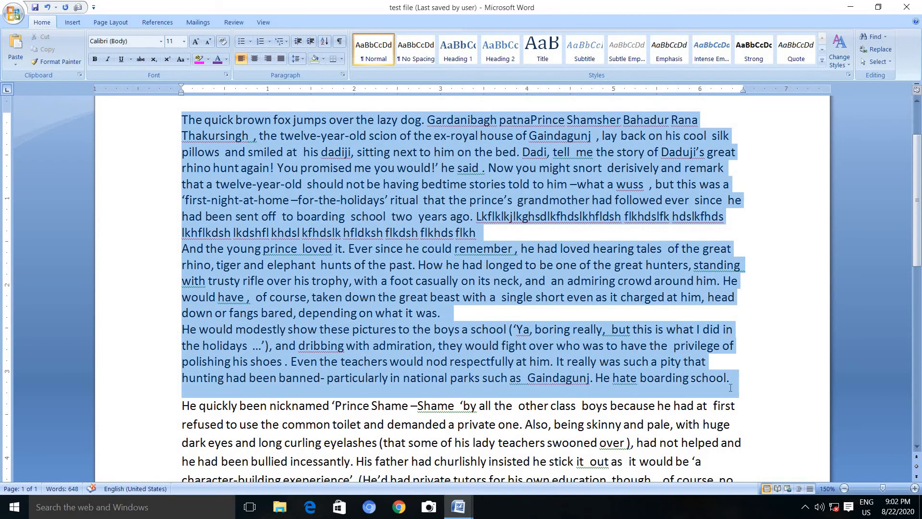
pyautogui.click(343, 75)
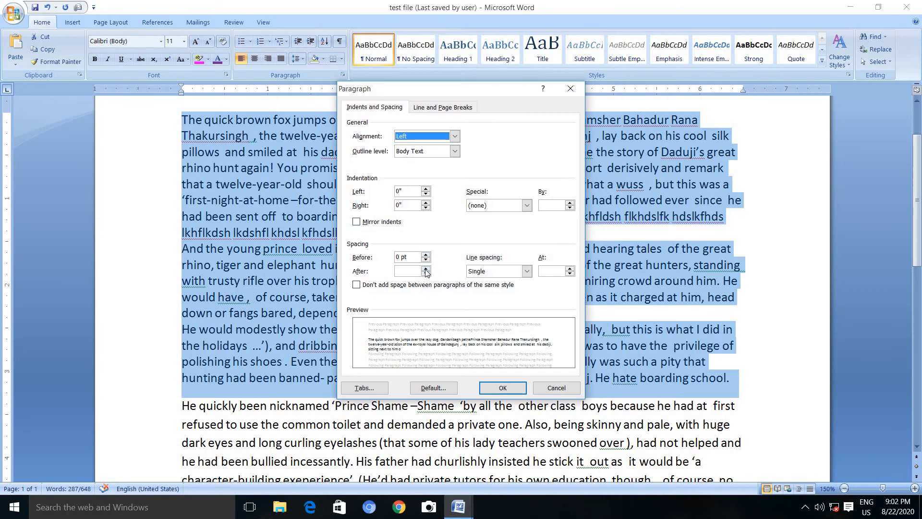
pyautogui.click(425, 268)
pyautogui.click(425, 269)
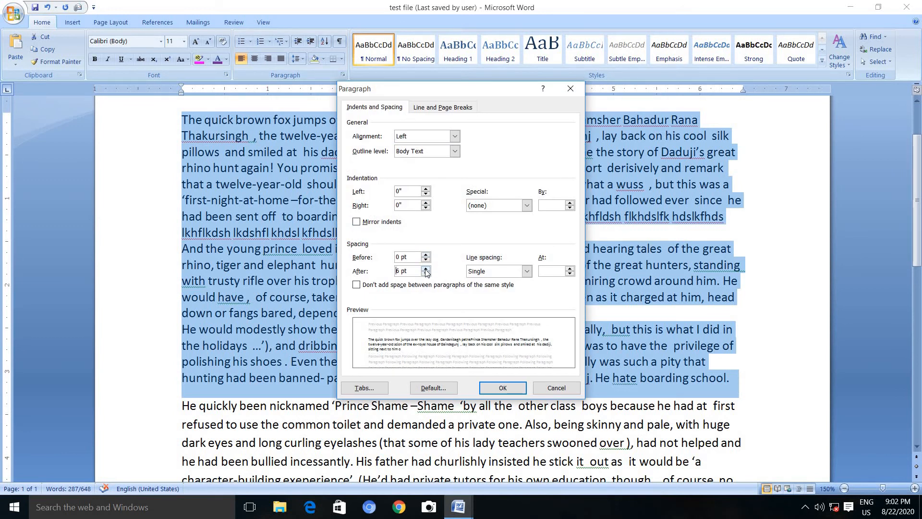
pyautogui.click(425, 269)
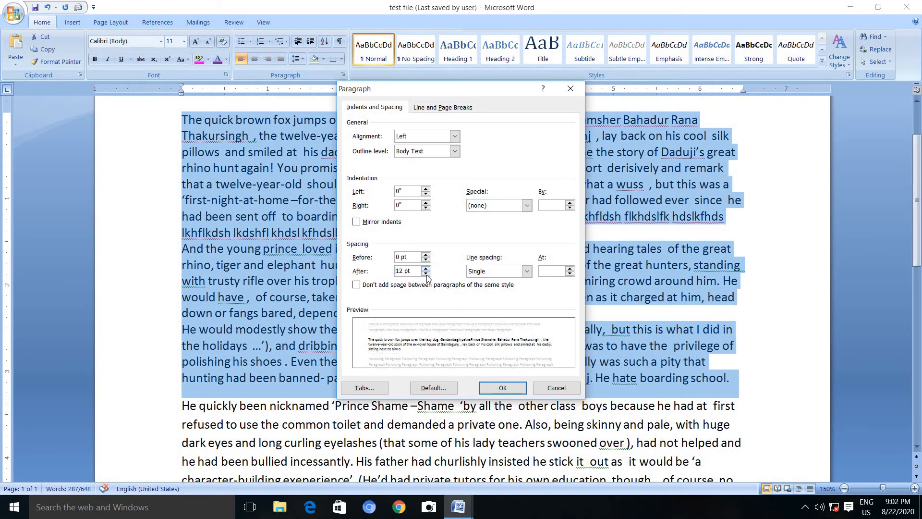
# Step: Give the first three paragraphs a special first-line indent of 0.5" and apply the paragraph settings
pyautogui.click(491, 205)
pyautogui.click(479, 224)
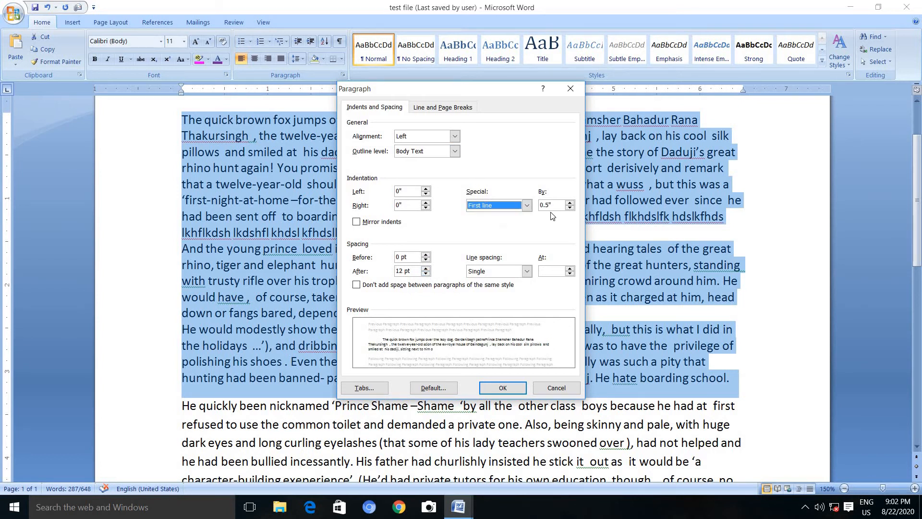
pyautogui.click(503, 388)
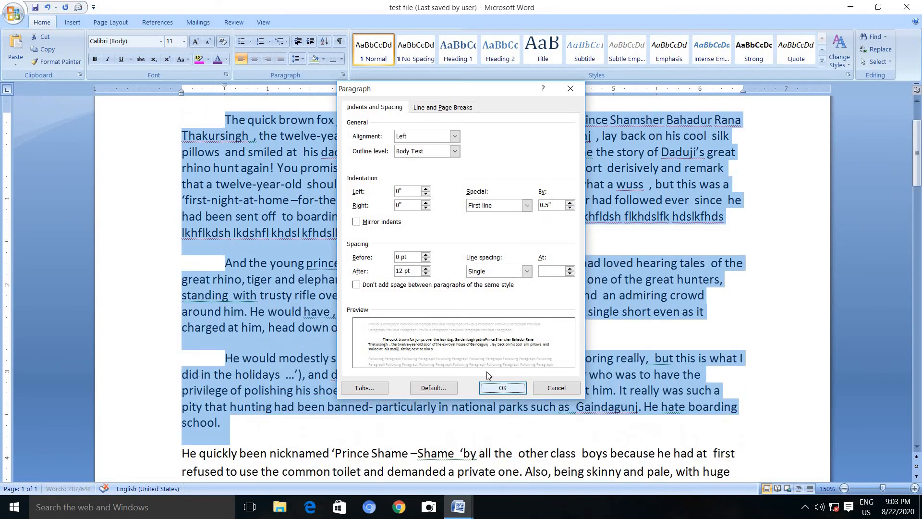
pyautogui.click(482, 374)
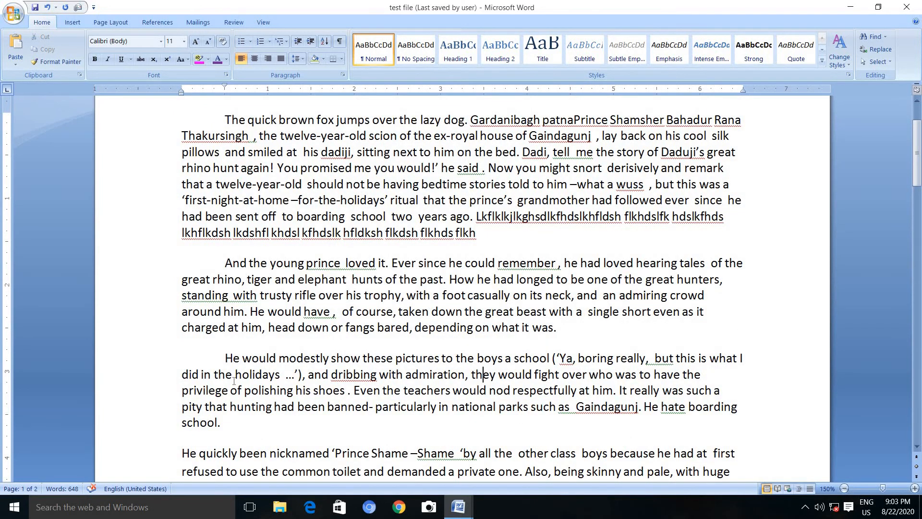
pyautogui.click(342, 75)
pyautogui.click(548, 390)
# Step: Set the first paragraph's line spacing to Multiple at 5.5 and apply it
pyautogui.moveTo(225, 120); pyautogui.dragTo(480, 247)
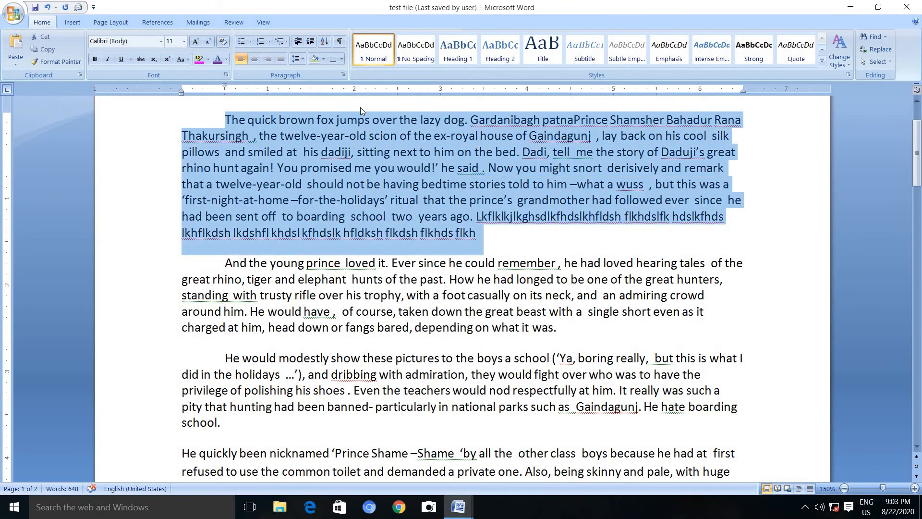
pyautogui.click(343, 76)
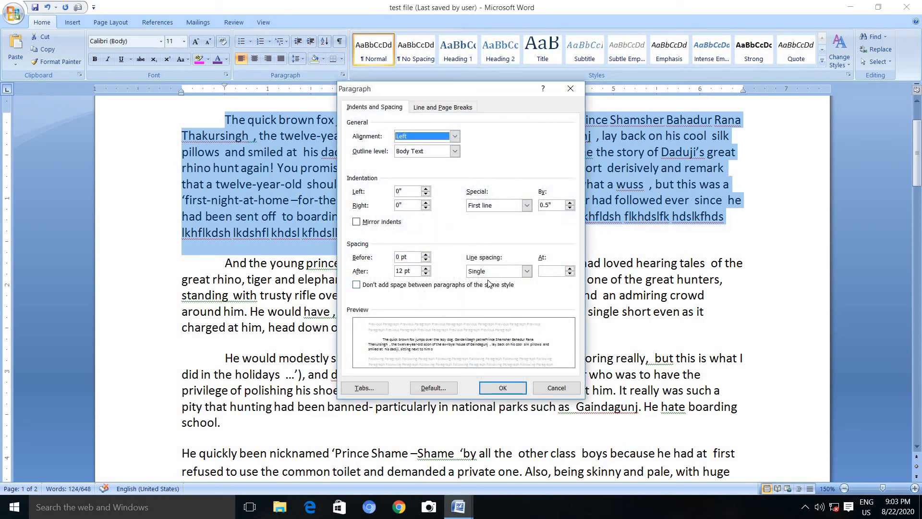
pyautogui.click(527, 271)
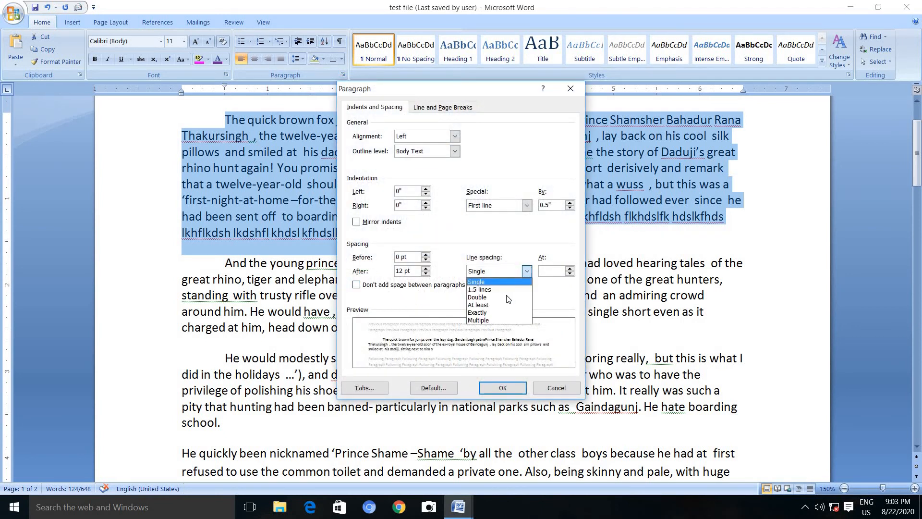
pyautogui.click(509, 281)
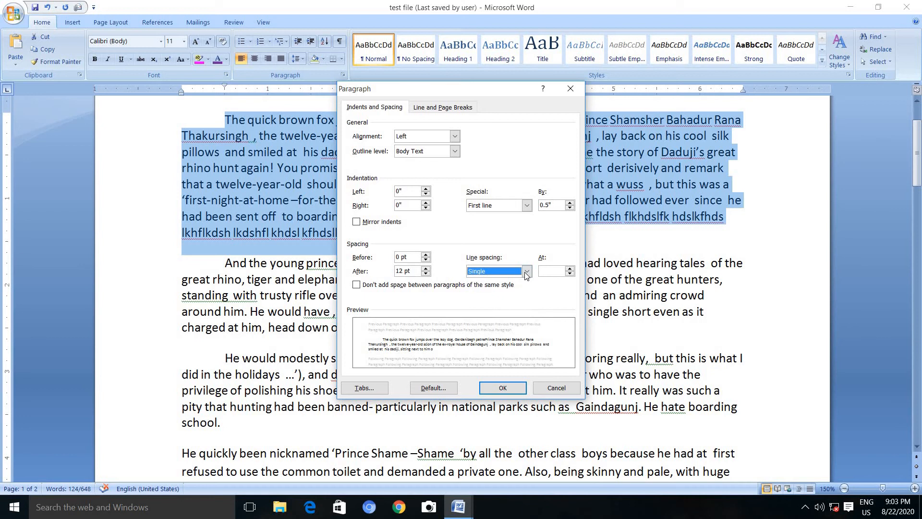
pyautogui.click(570, 269)
pyautogui.click(570, 269)
pyautogui.click(569, 269)
pyautogui.click(570, 269)
pyautogui.click(570, 269)
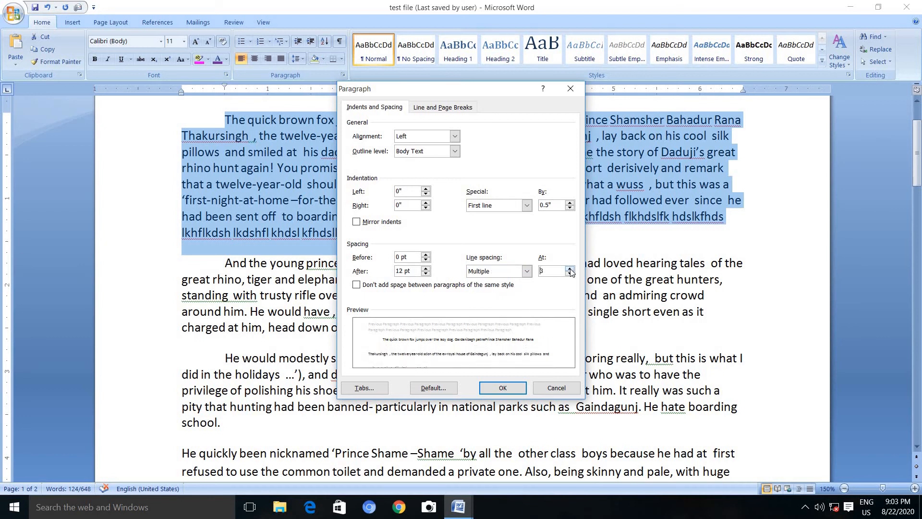
pyautogui.click(570, 269)
pyautogui.click(570, 269)
pyautogui.click(570, 268)
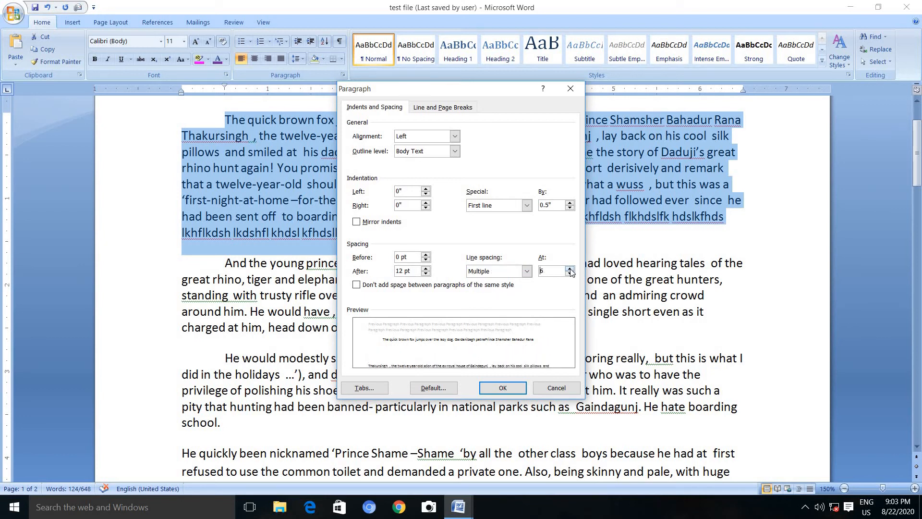
pyautogui.click(570, 269)
pyautogui.click(569, 274)
pyautogui.click(513, 387)
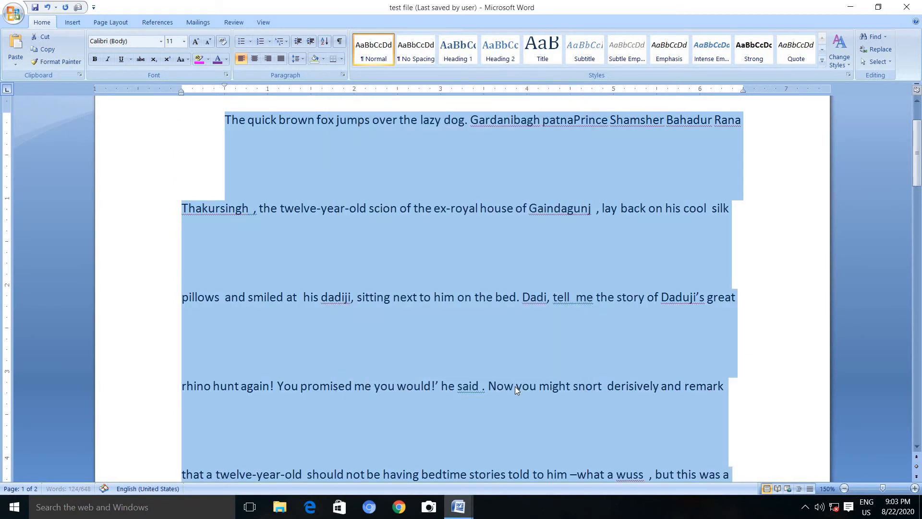
# Step: Set the first paragraph's line spacing back to Single and apply the paragraph settings
pyautogui.scroll(-10, 515, 386)
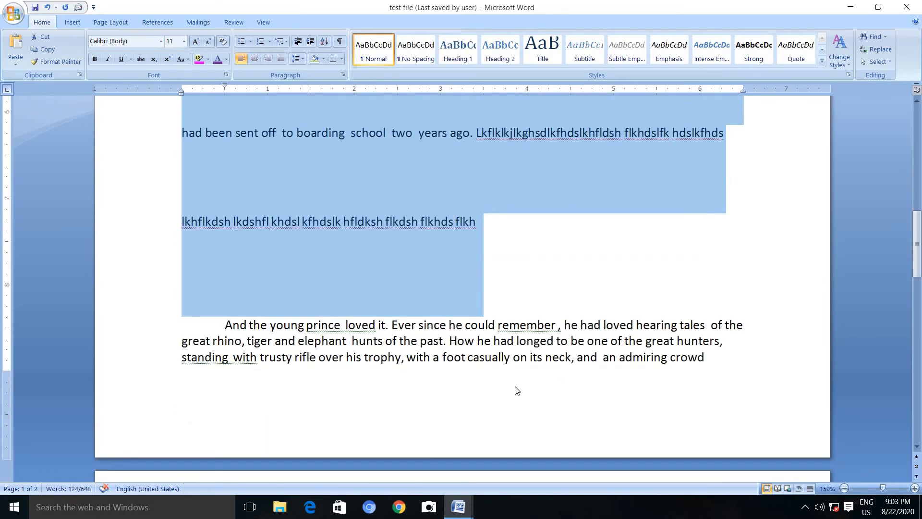
pyautogui.scroll(9, 515, 388)
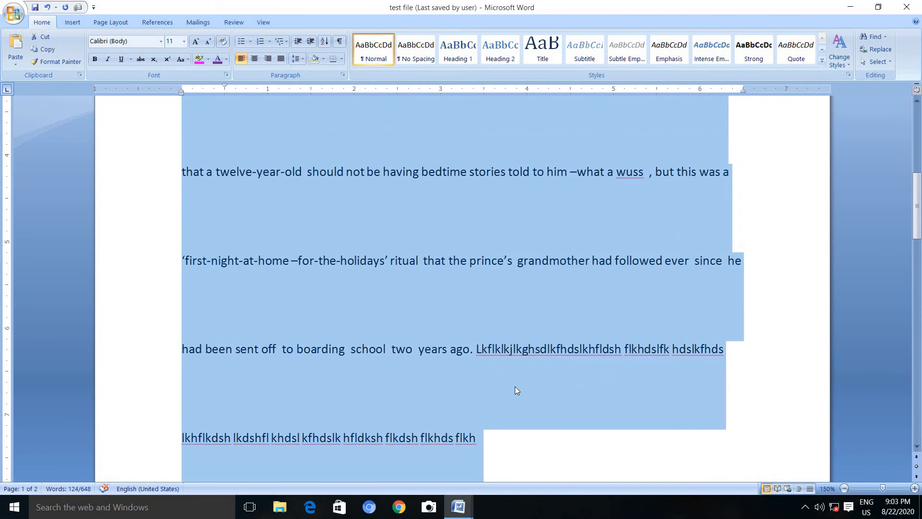
pyautogui.click(343, 75)
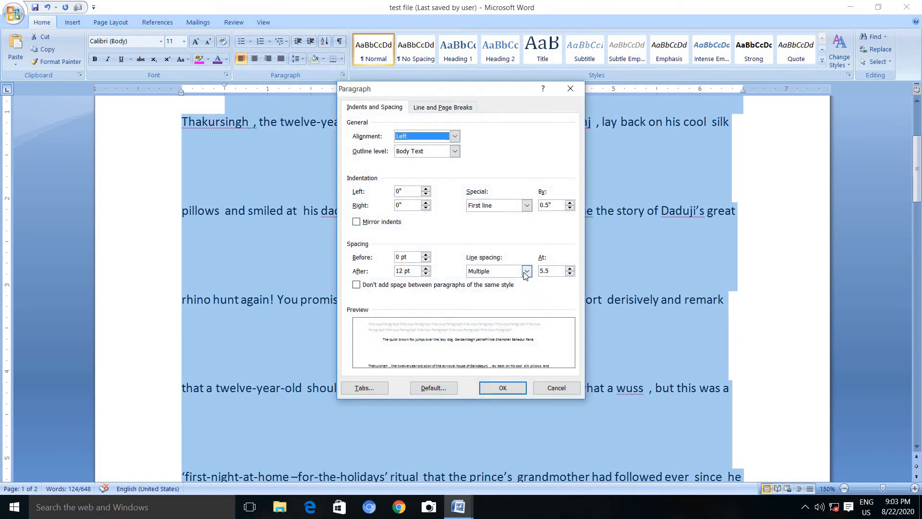
pyautogui.click(526, 272)
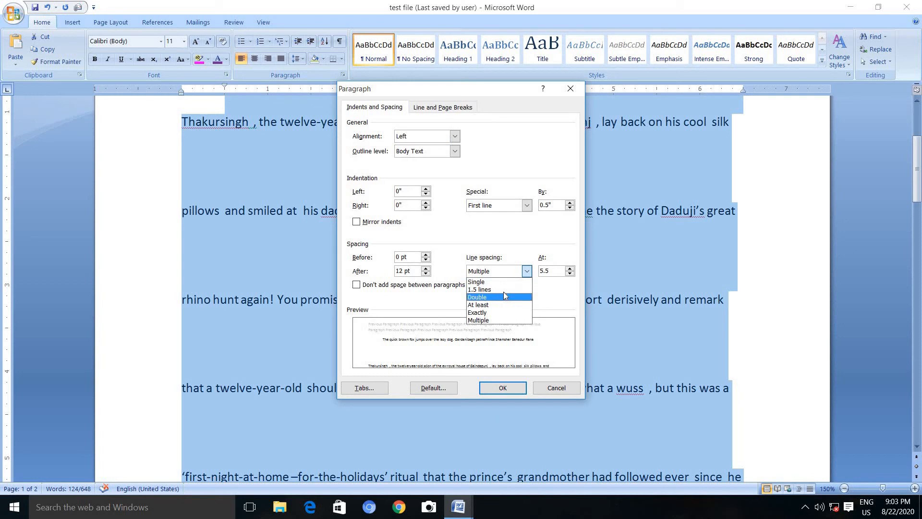
pyautogui.click(504, 282)
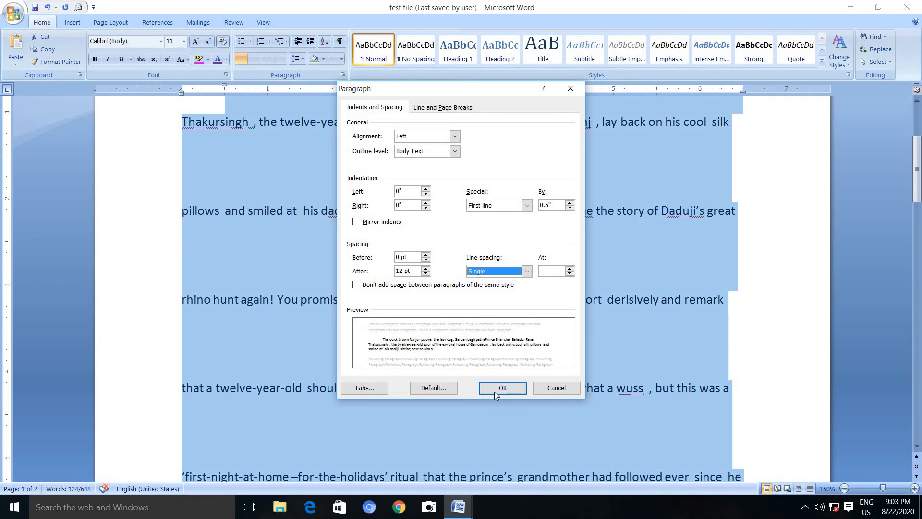
pyautogui.click(495, 392)
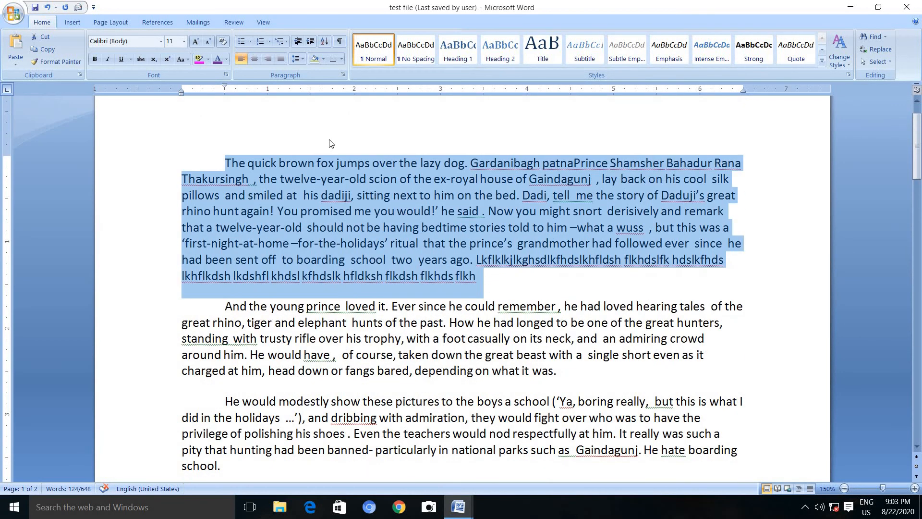
# Step: Review the first paragraph's alignment, indentation and spacing options in the Paragraph settings, uncovering the text behind them
pyautogui.click(342, 75)
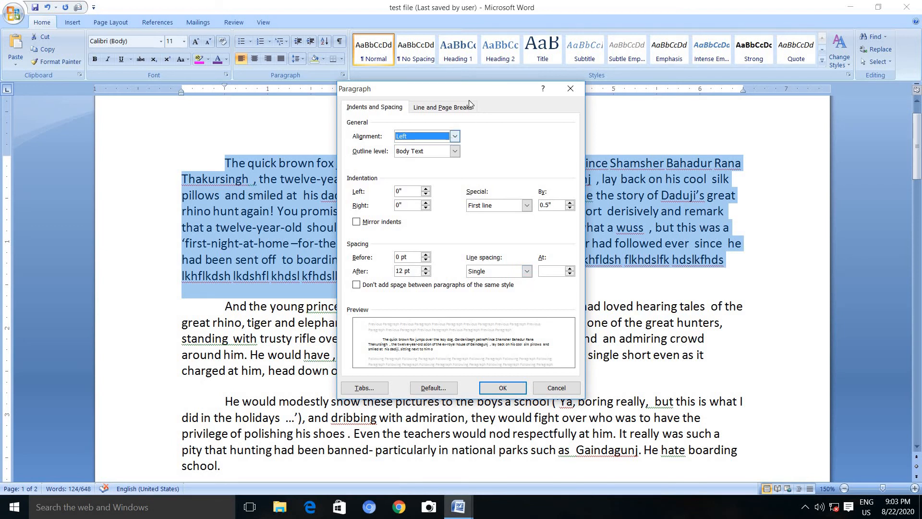
pyautogui.moveTo(474, 90); pyautogui.dragTo(559, 87)
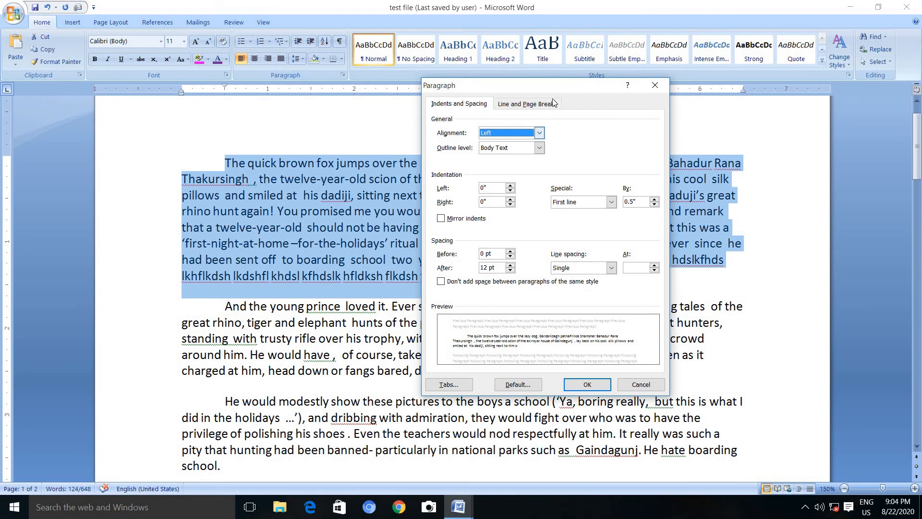
pyautogui.moveTo(557, 84); pyautogui.dragTo(574, 76)
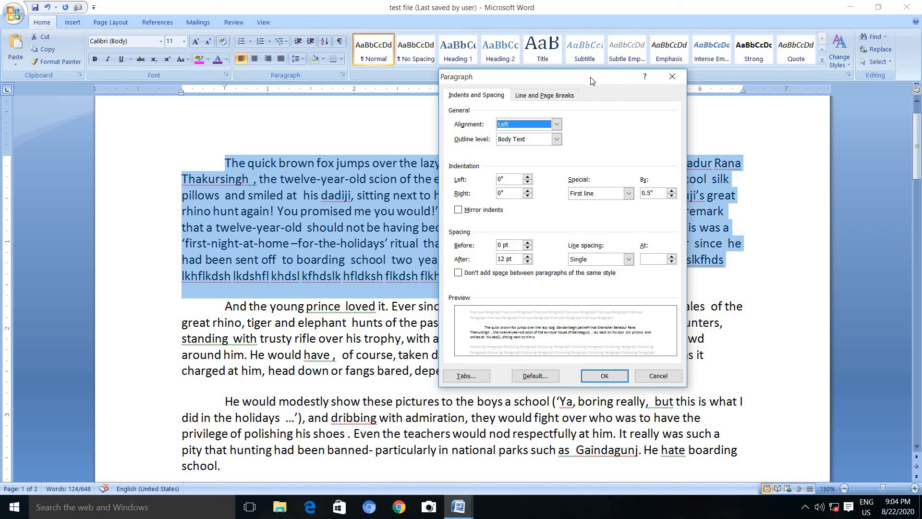
pyautogui.moveTo(590, 81); pyautogui.dragTo(490, 59)
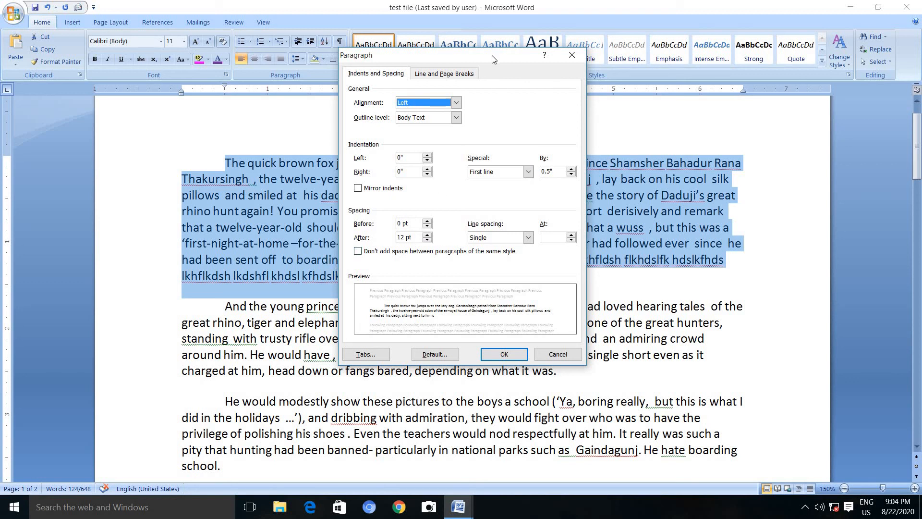
pyautogui.moveTo(491, 59); pyautogui.dragTo(508, 56)
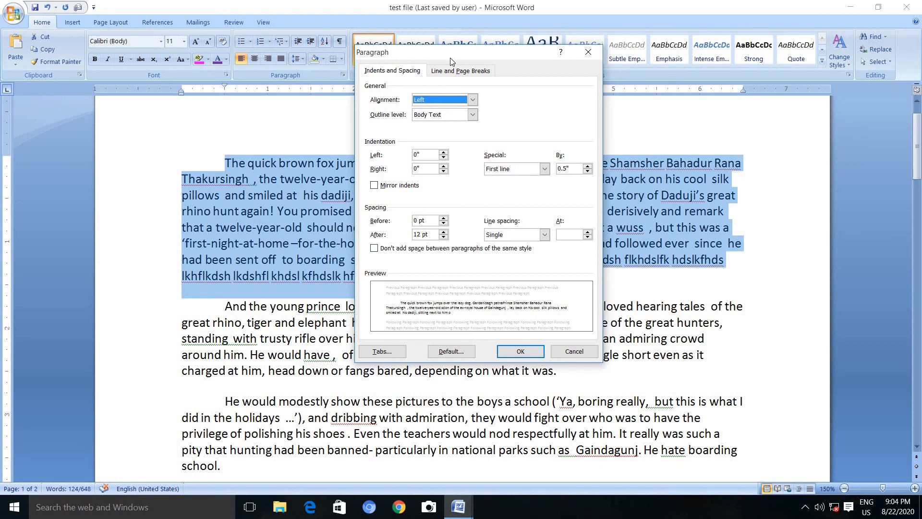
pyautogui.moveTo(456, 55); pyautogui.dragTo(395, 66)
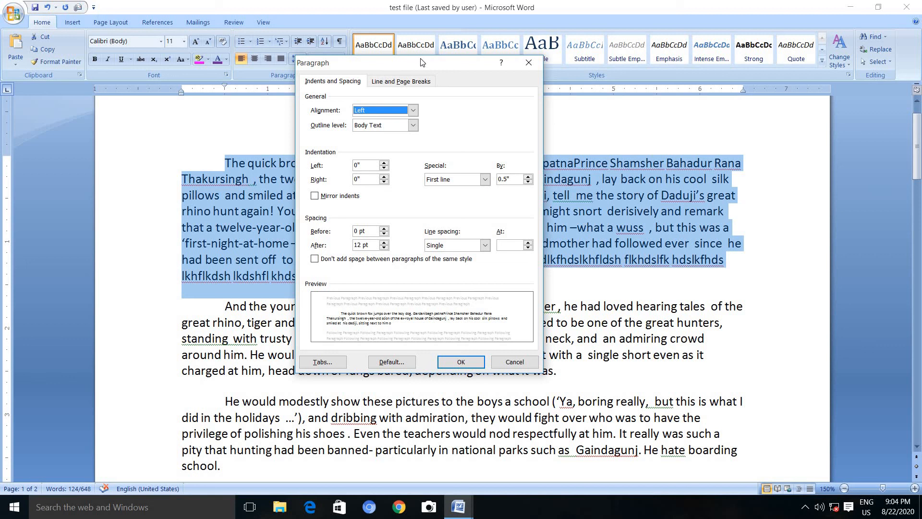
pyautogui.moveTo(421, 66); pyautogui.dragTo(401, 67)
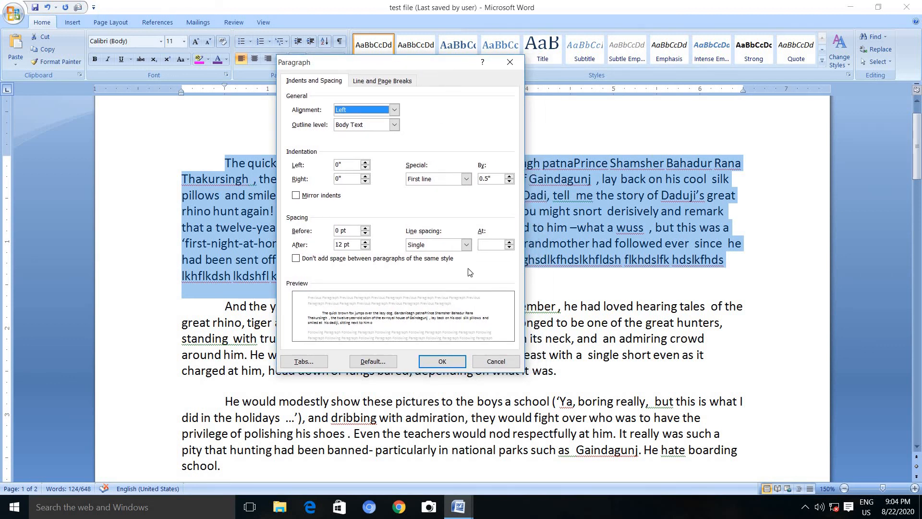
pyautogui.click(452, 368)
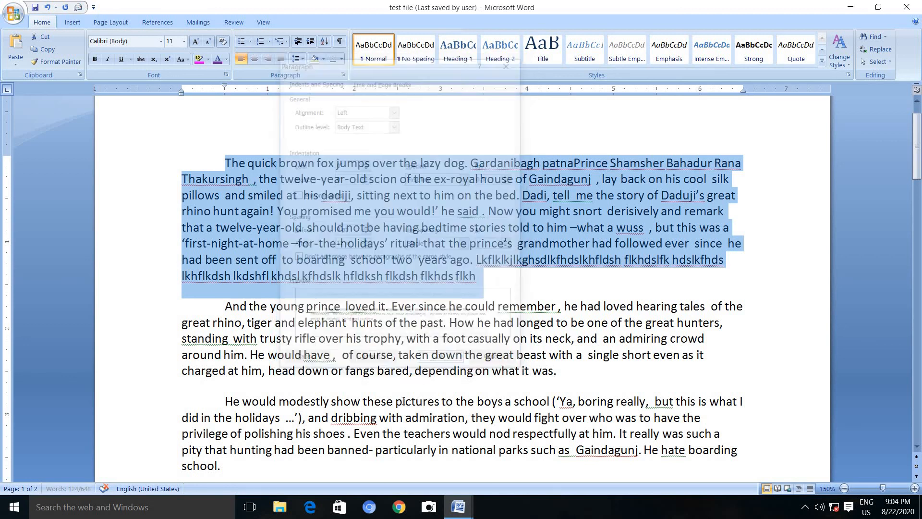